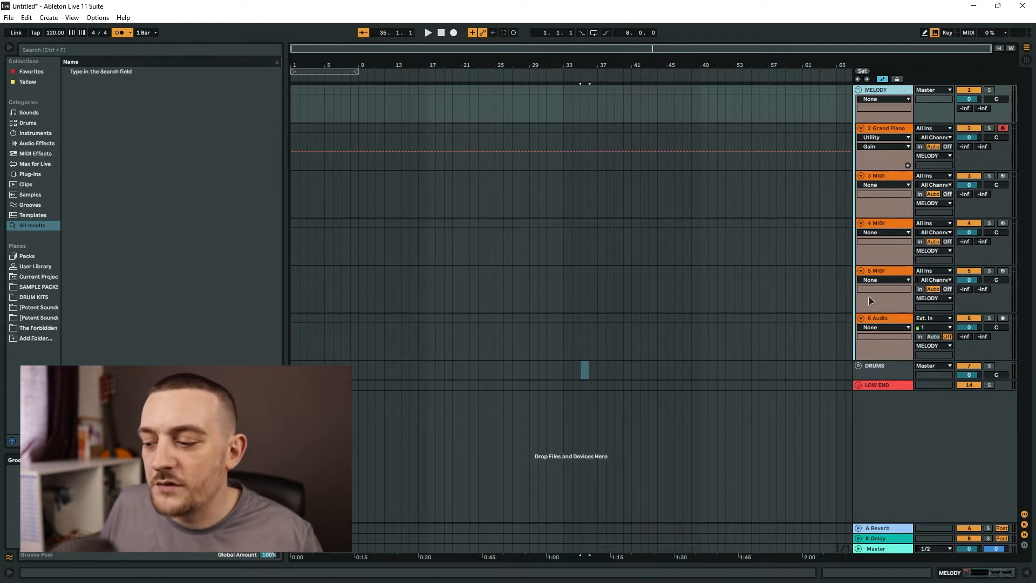
click(897, 130)
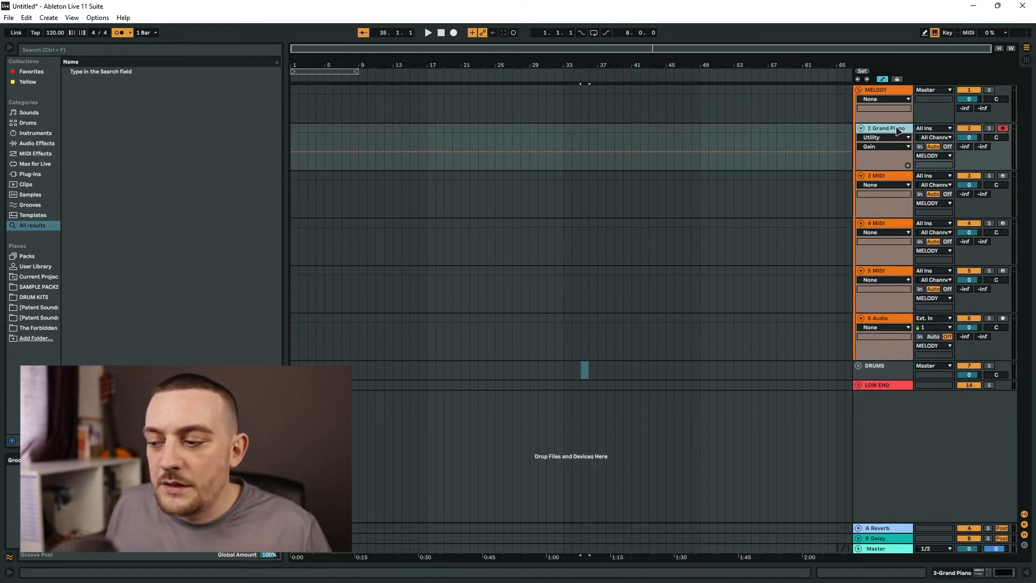
click(888, 182)
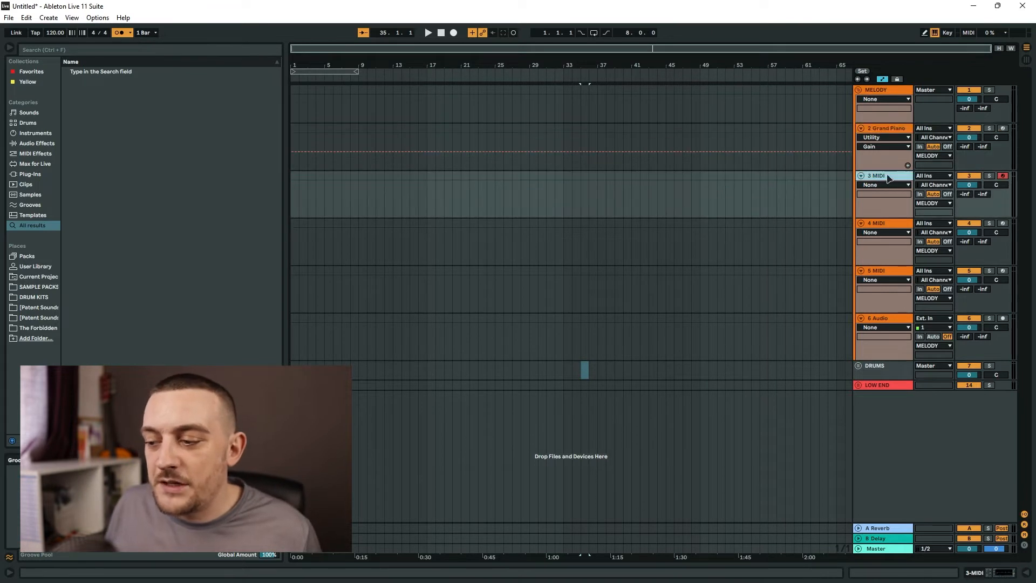
click(891, 133)
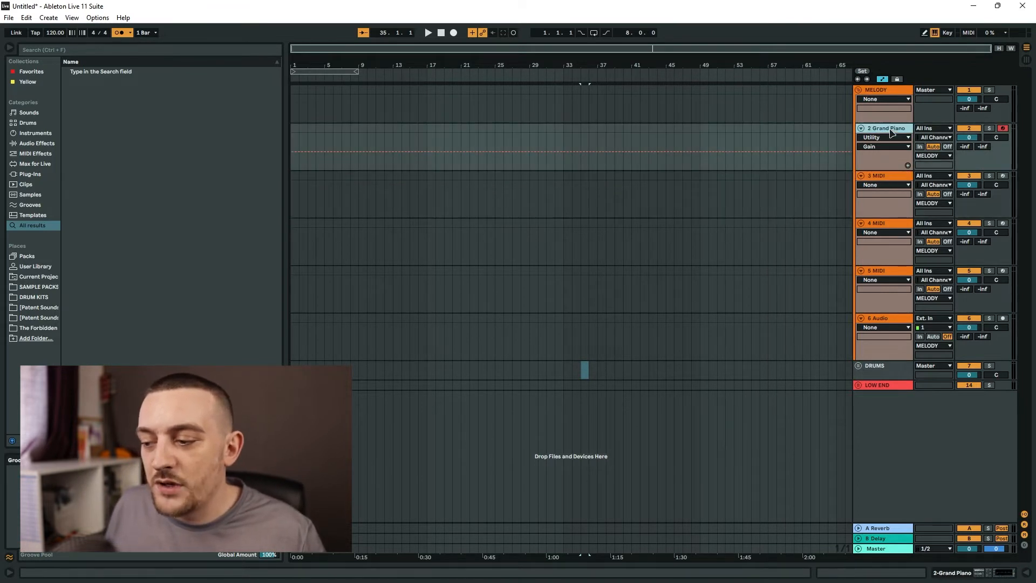
click(890, 179)
click(897, 228)
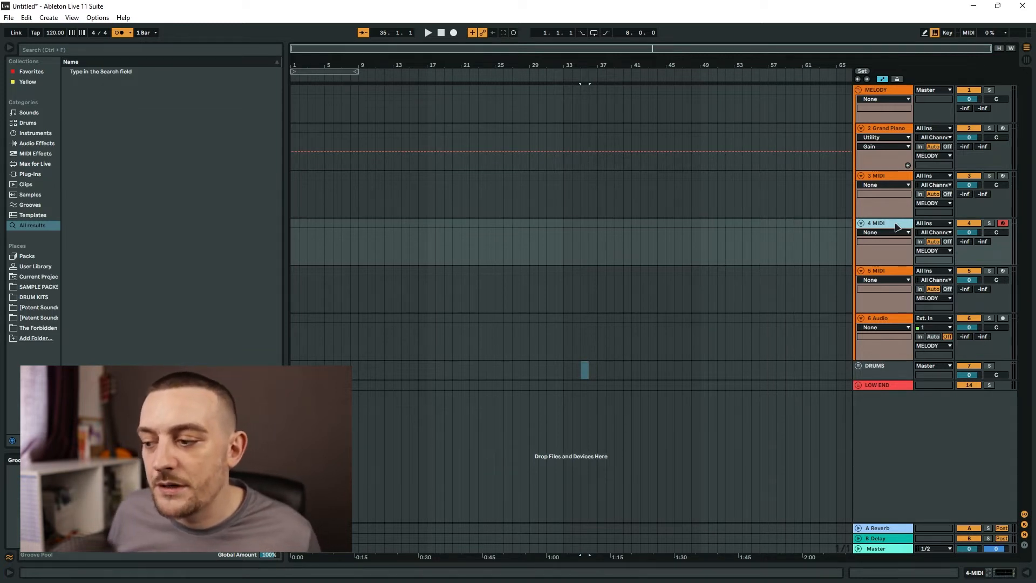
- Save the Live Set as a template named DEFAULT SET
click(8, 18)
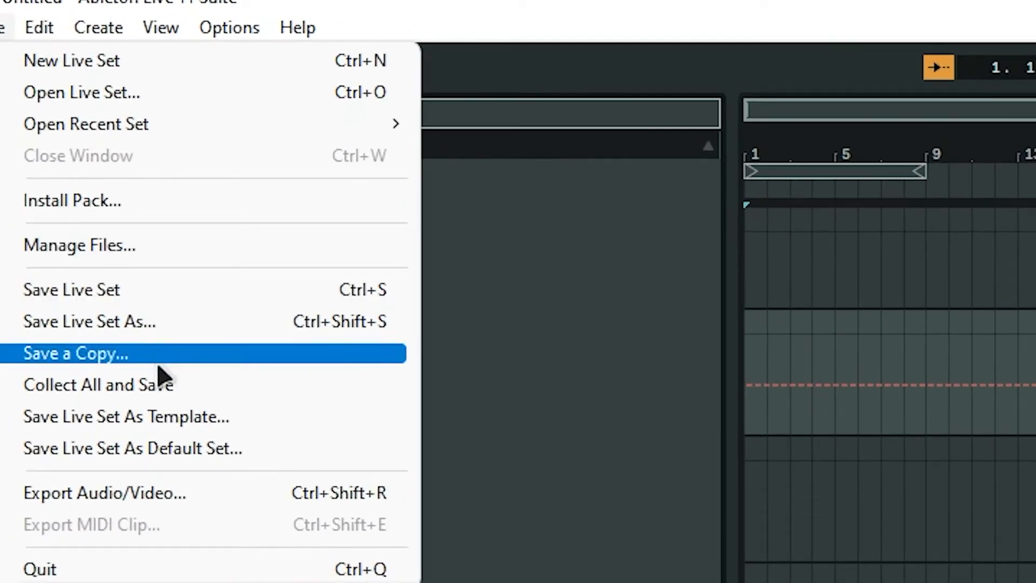
click(151, 449)
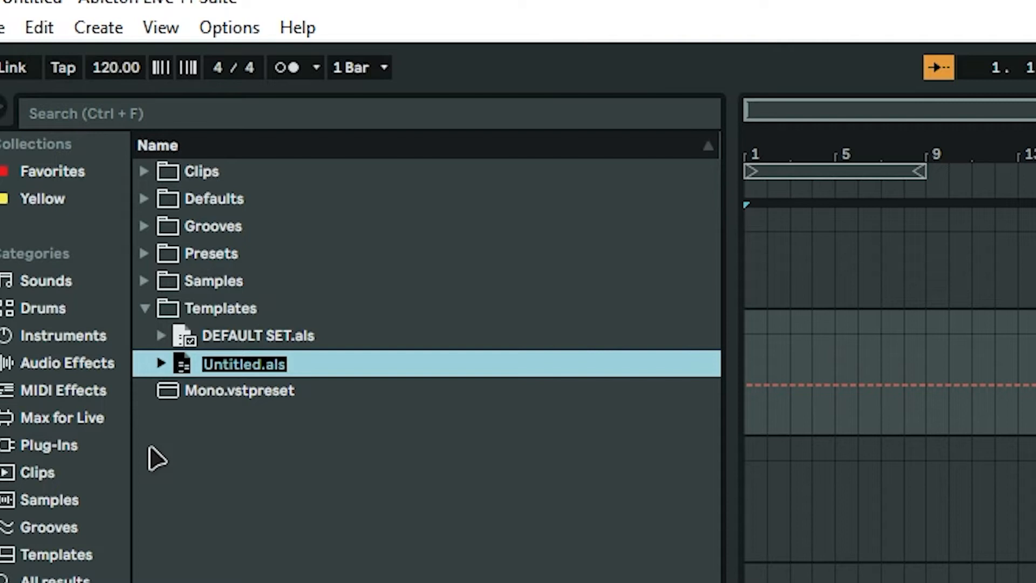
text(DEFAULT SE)
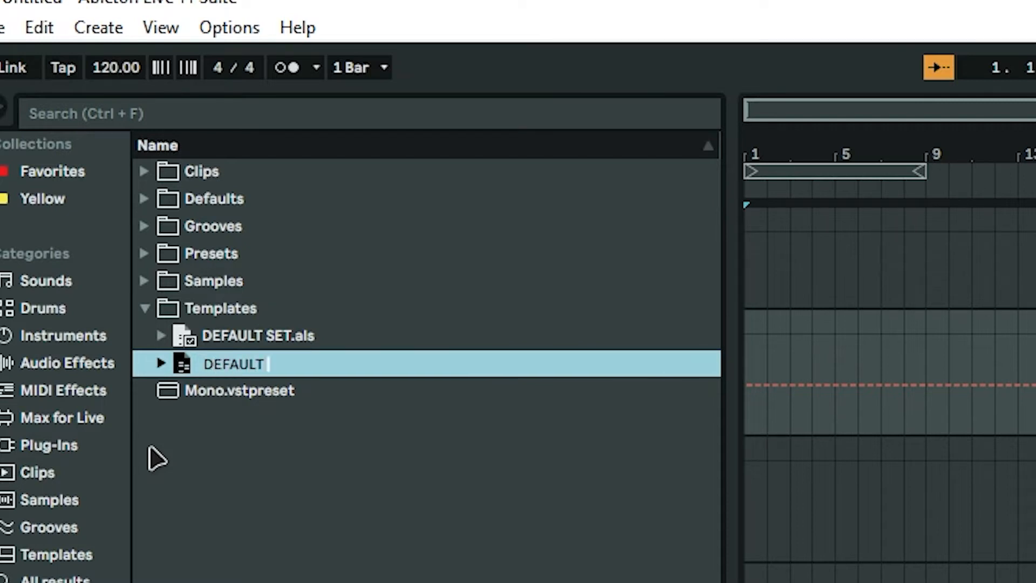
text(T)
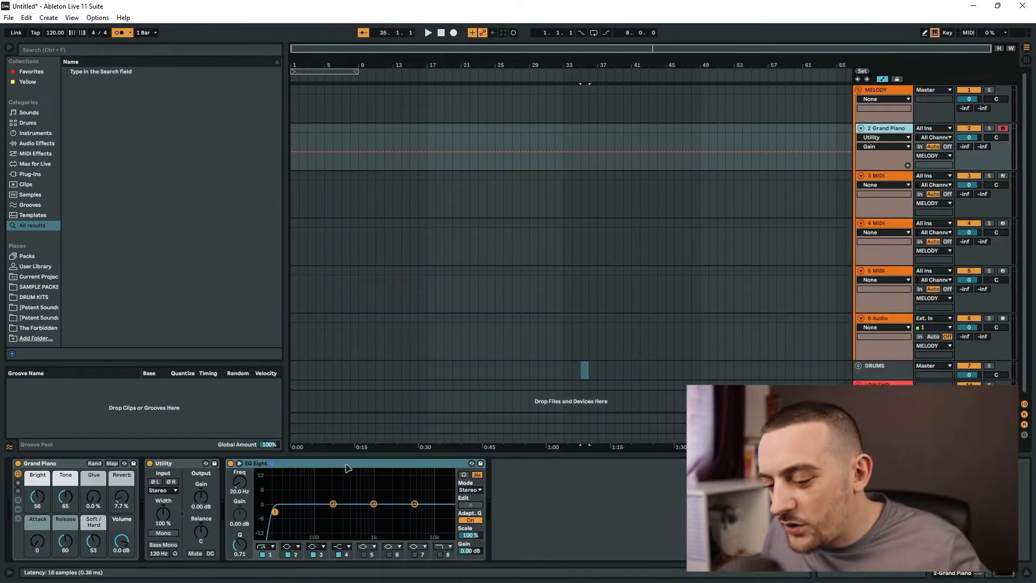
- Set the Grand Piano track's EQ Eight band 1 to the steep ×4 low-cut filter type
click(346, 467)
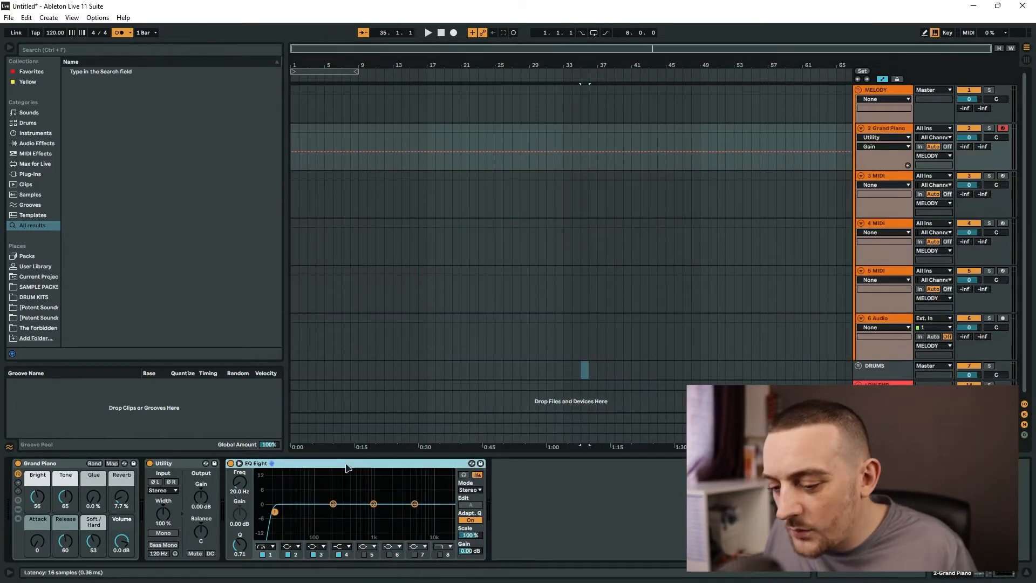
click(186, 465)
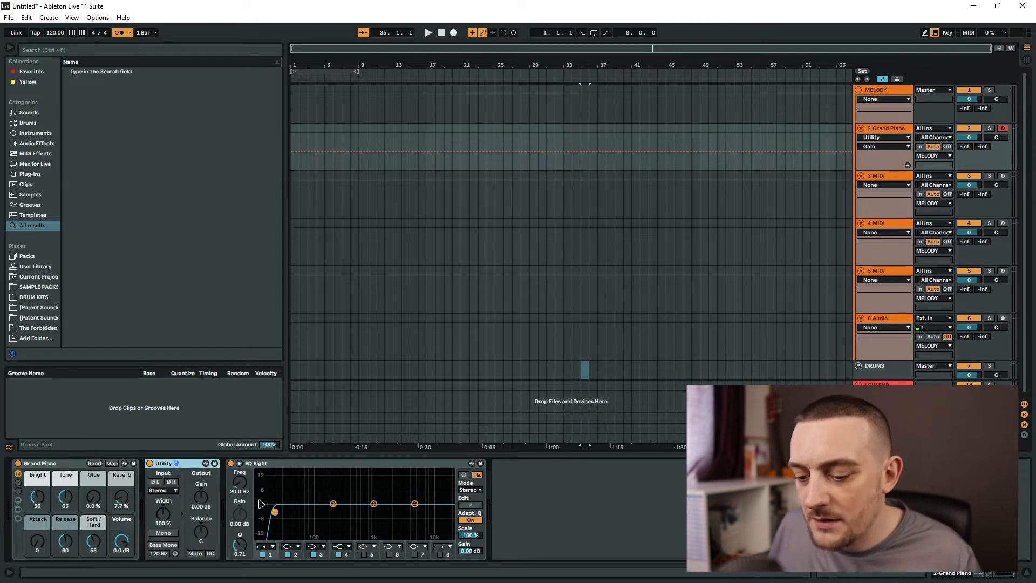
click(310, 465)
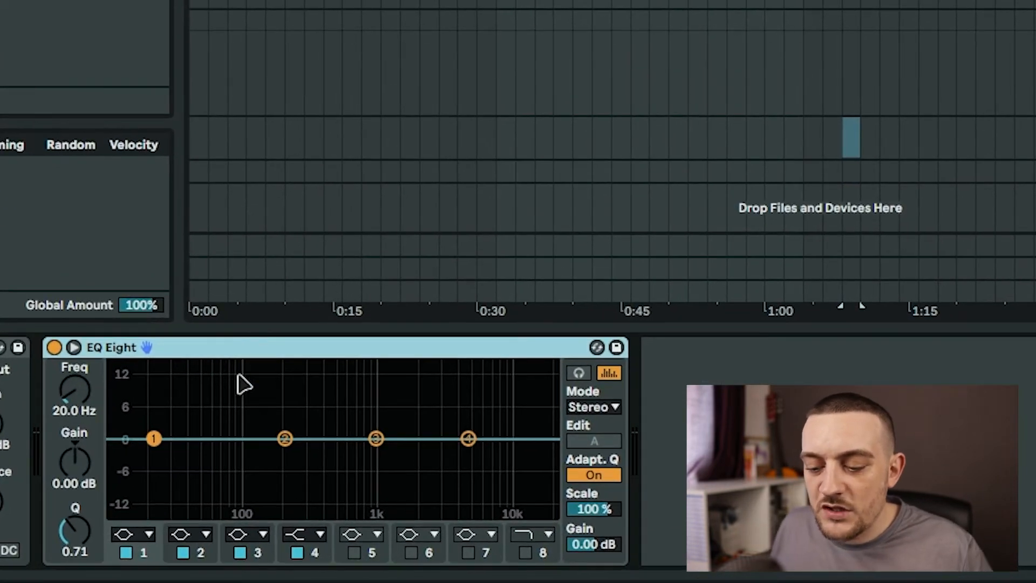
click(136, 537)
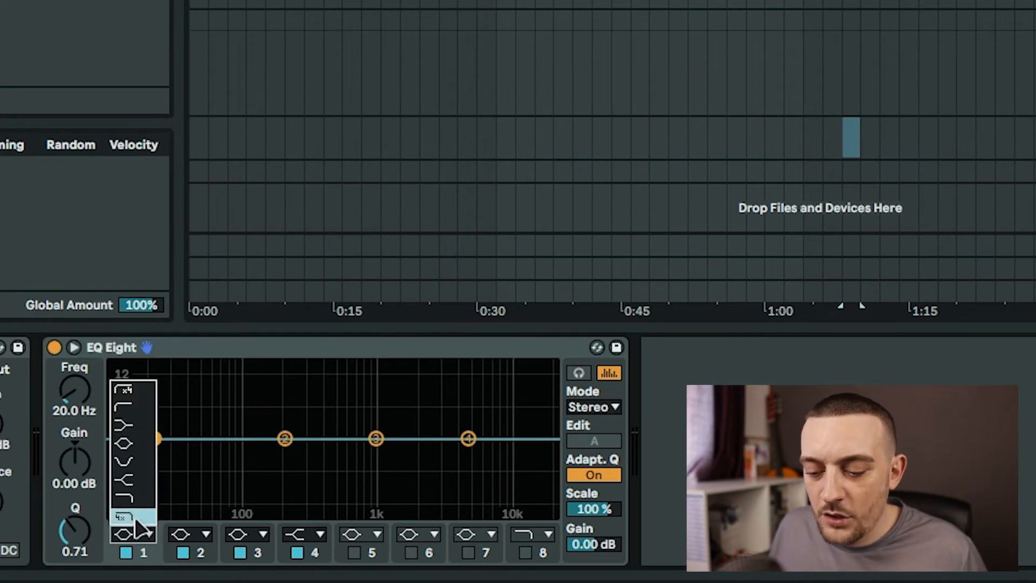
click(124, 390)
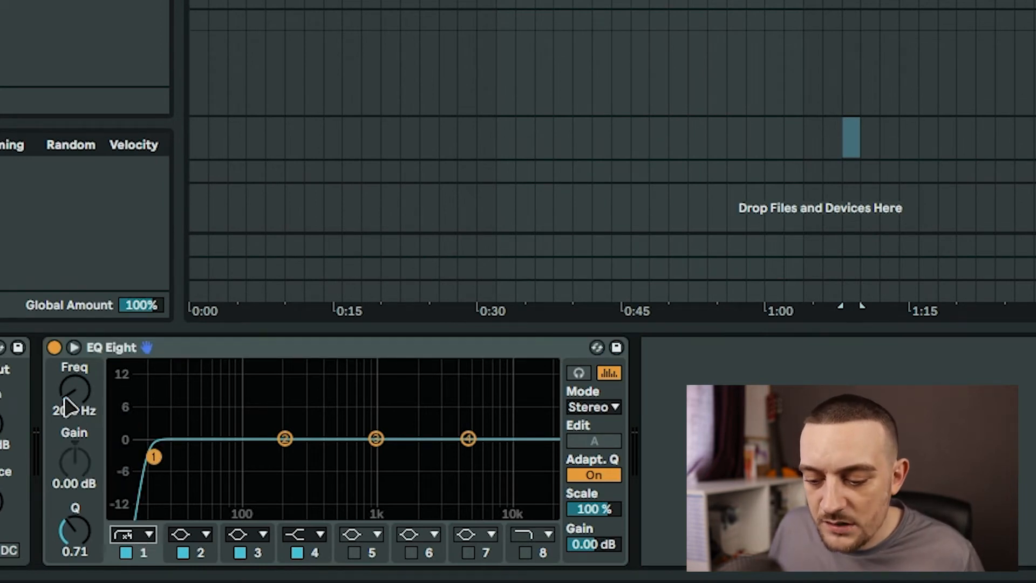
- Save the configured EQ Eight as the default preset
click(259, 354)
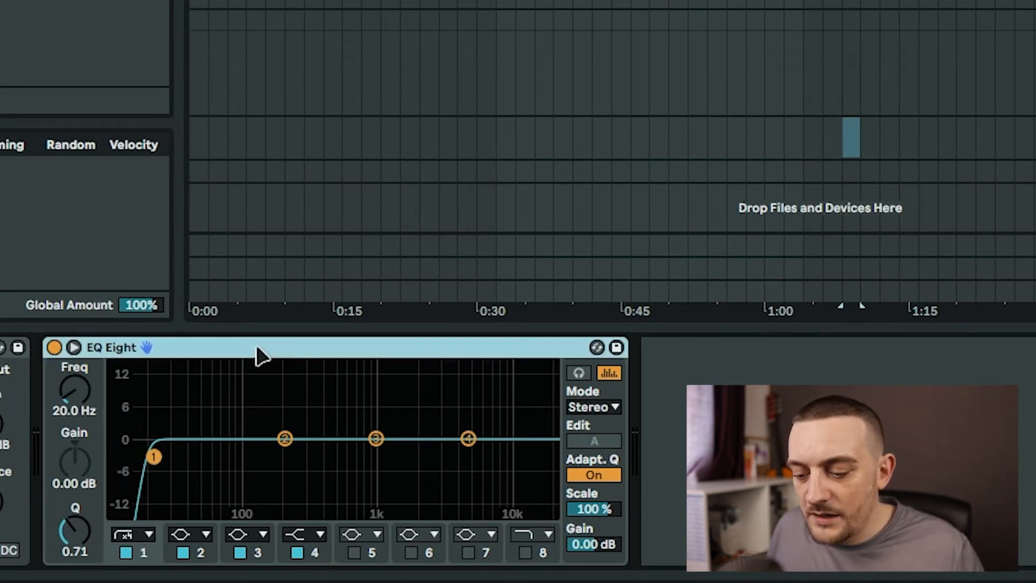
right_click(287, 352)
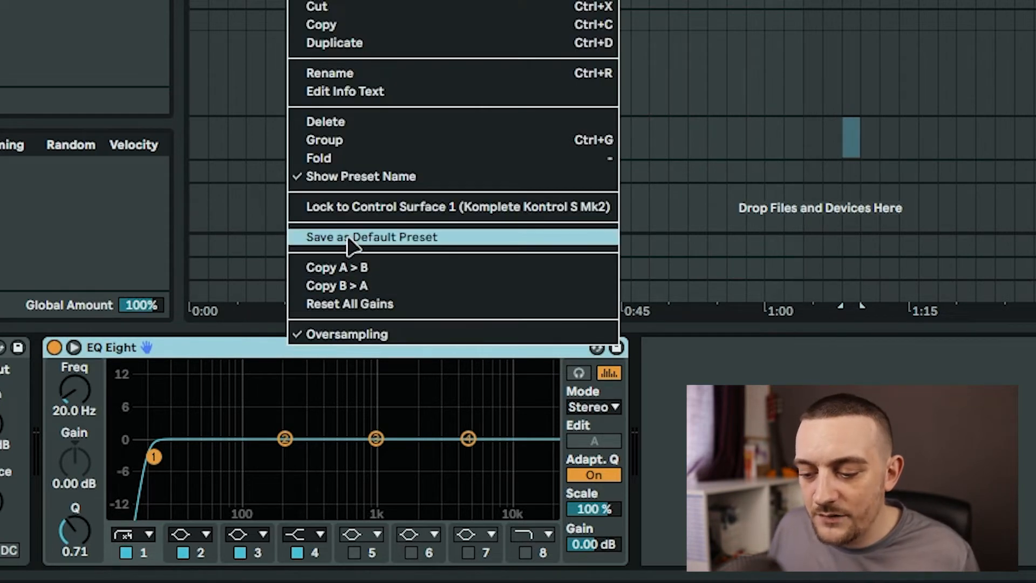
click(351, 240)
click(638, 16)
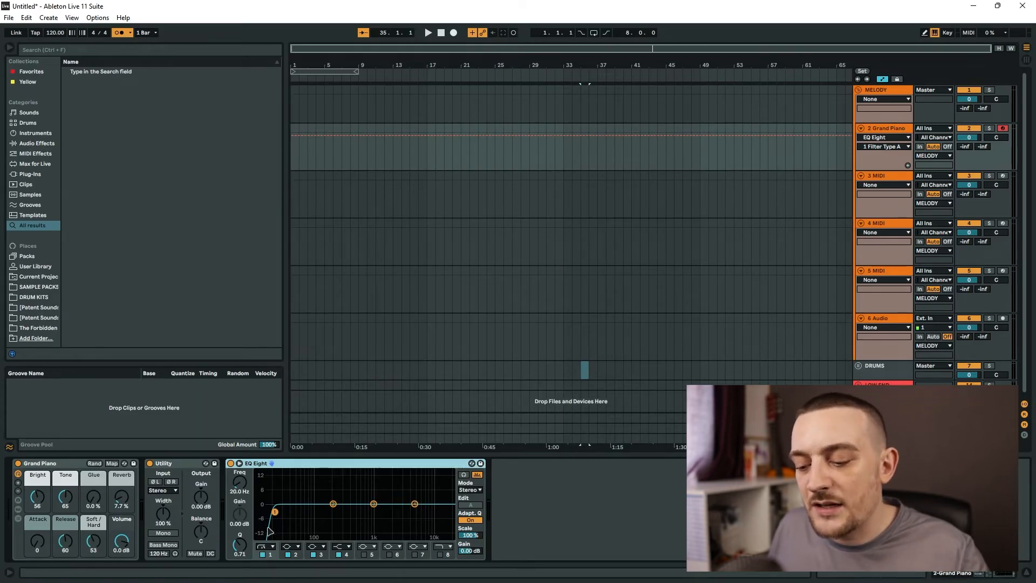
click(888, 129)
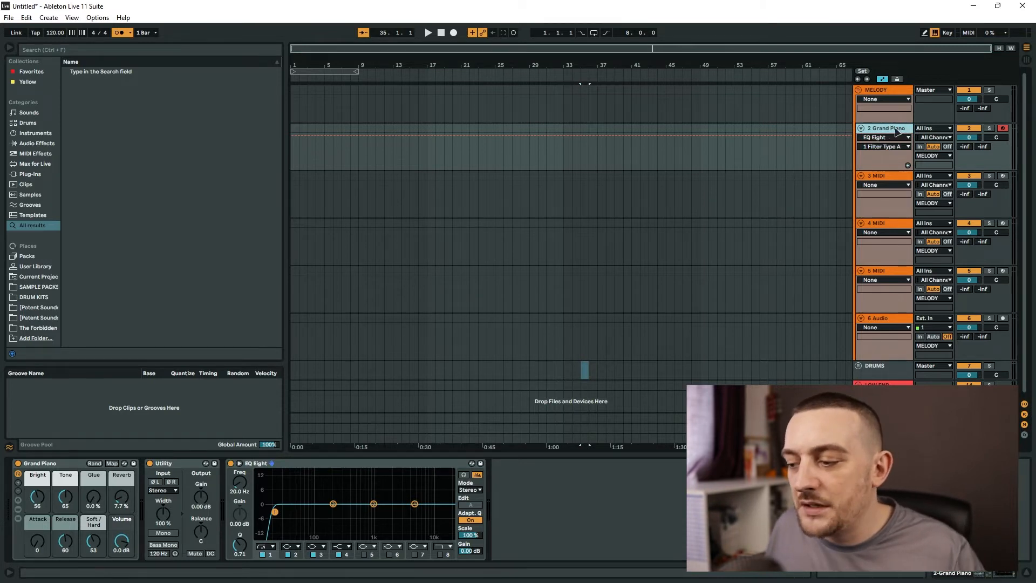
click(894, 177)
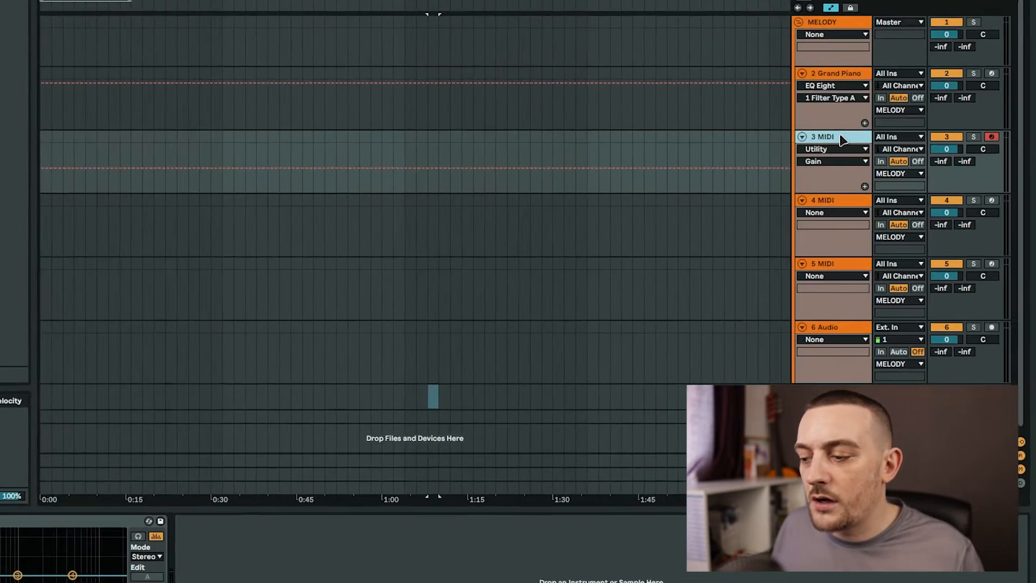
right_click(890, 177)
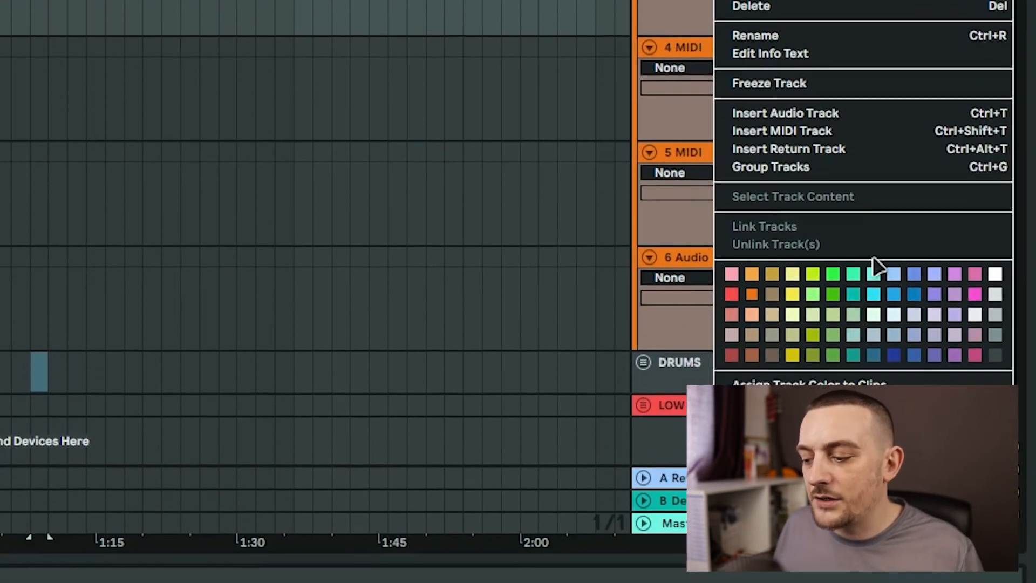
click(825, 360)
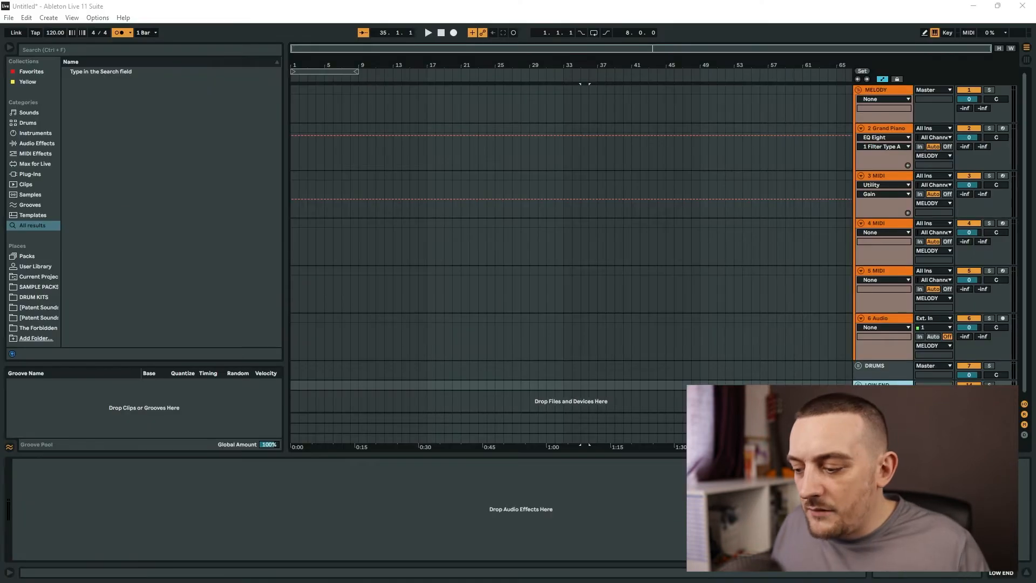
- Insert a new MIDI track
key(ctrl+shift+t)
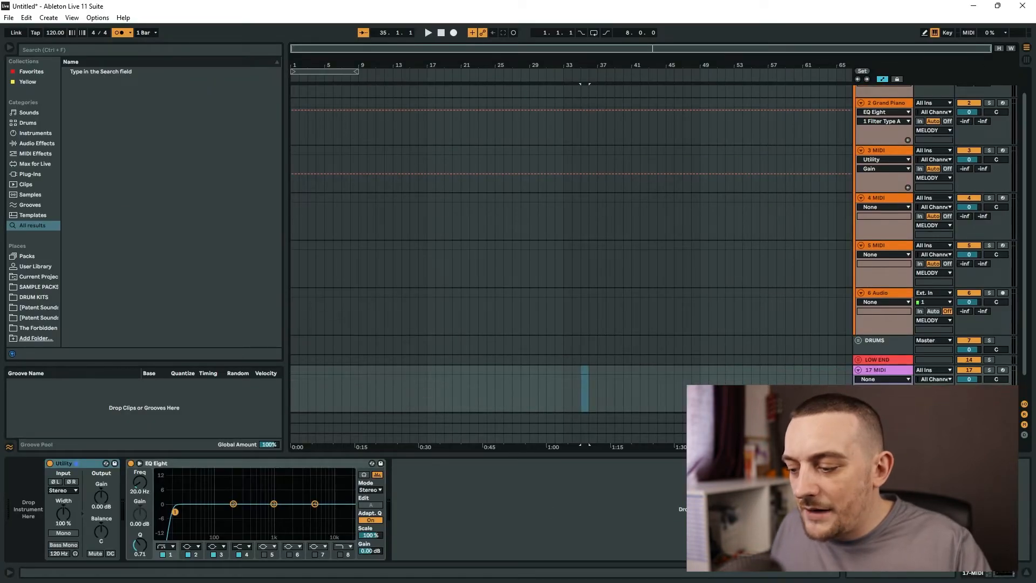
click(898, 373)
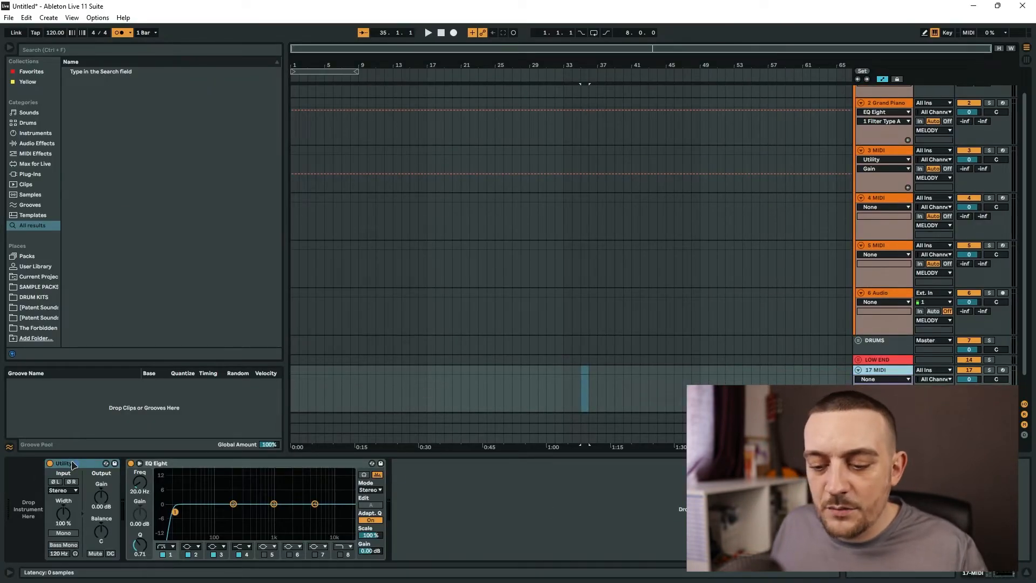
click(213, 467)
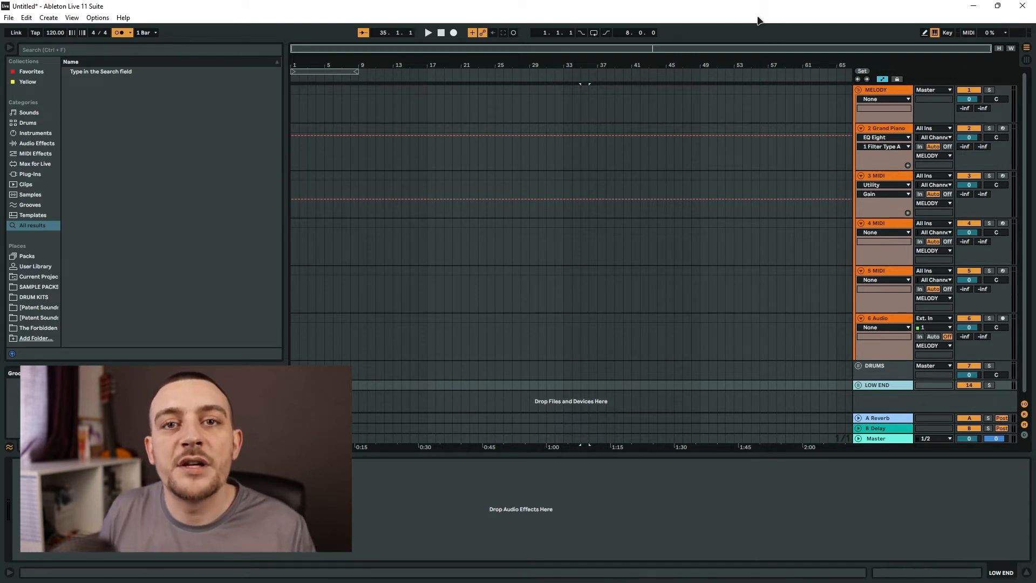
- Toggle the key mapping and MIDI mapping modes on and off
click(947, 32)
click(948, 33)
click(969, 33)
click(968, 33)
click(968, 33)
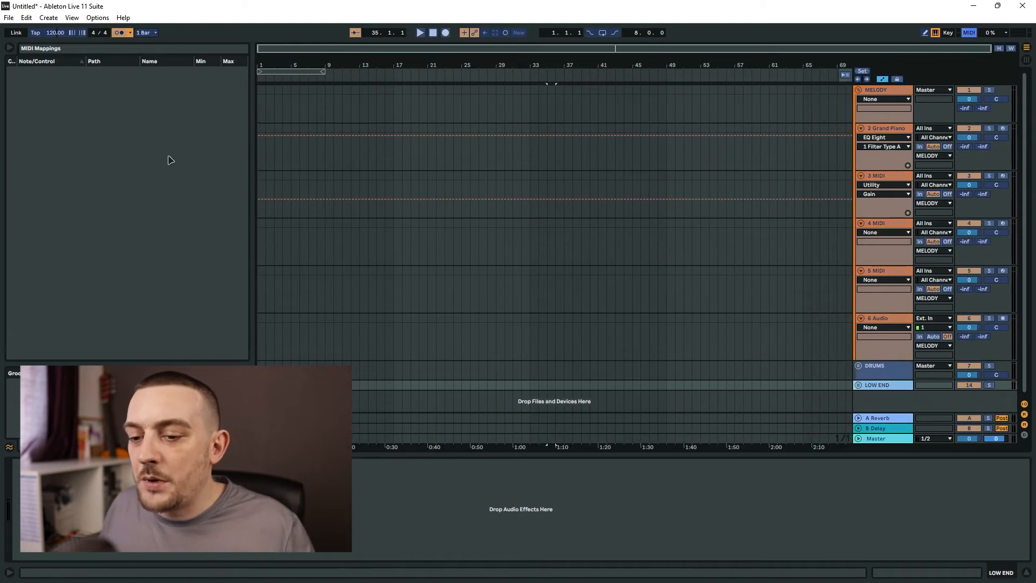
click(968, 33)
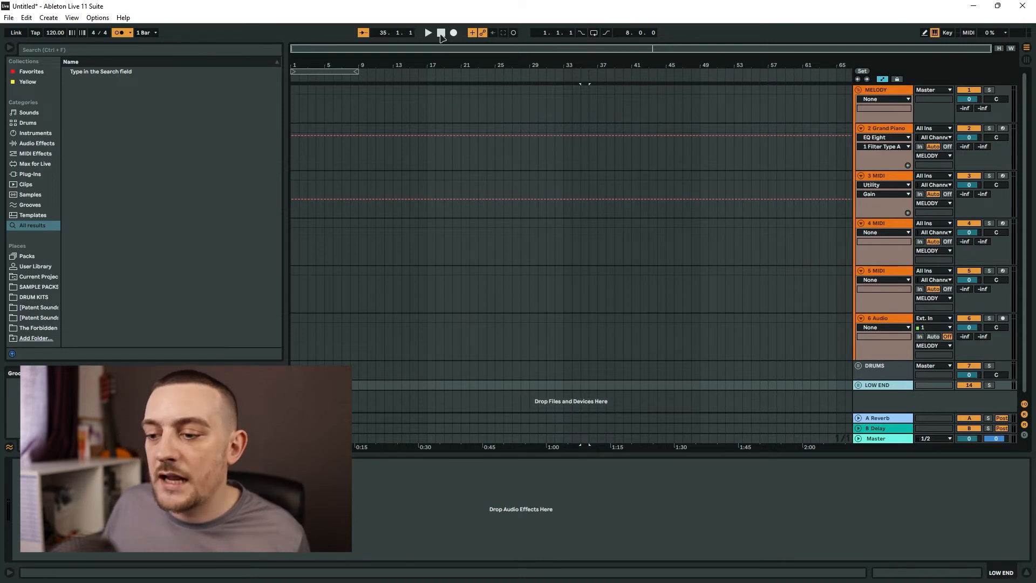
click(968, 33)
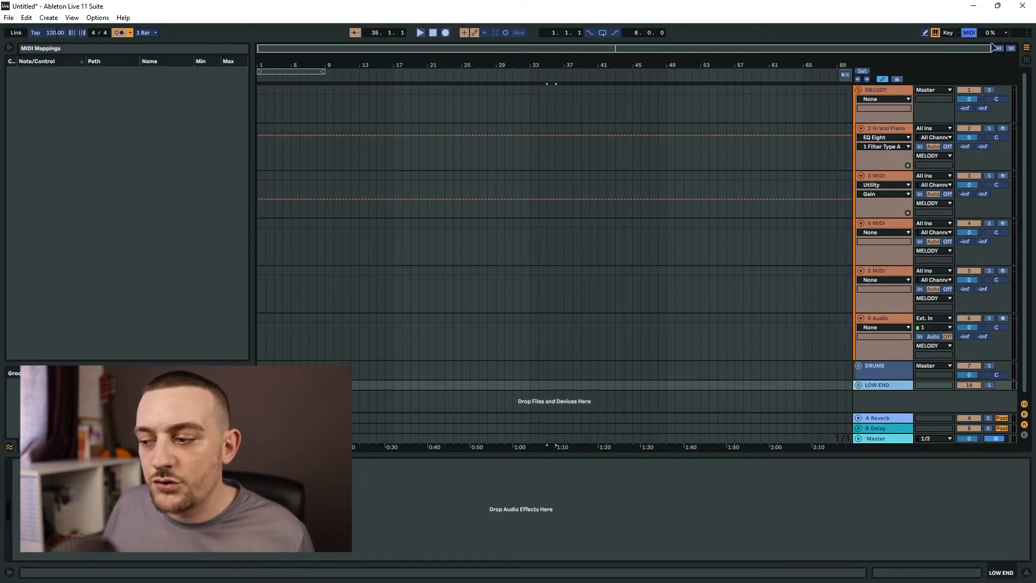
click(968, 34)
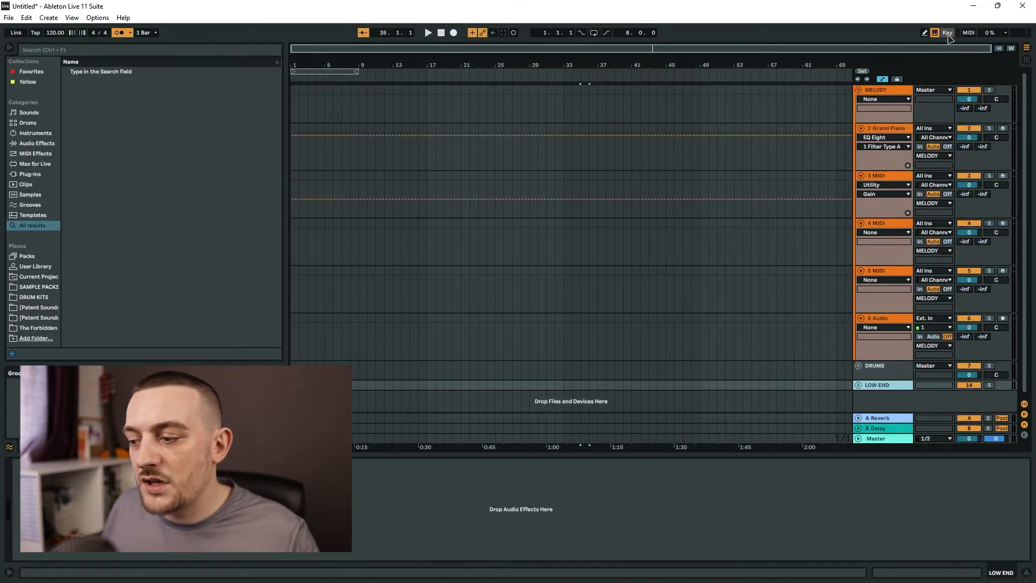
click(947, 33)
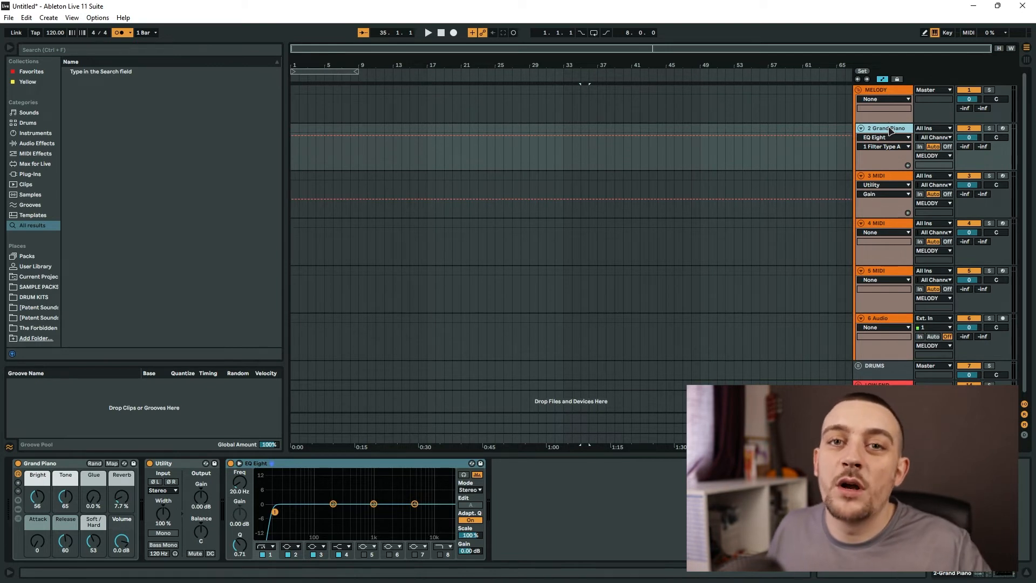
- Search the browser for arp and load the Arpeggiator onto the Grand Piano track
key(ctrl+f)
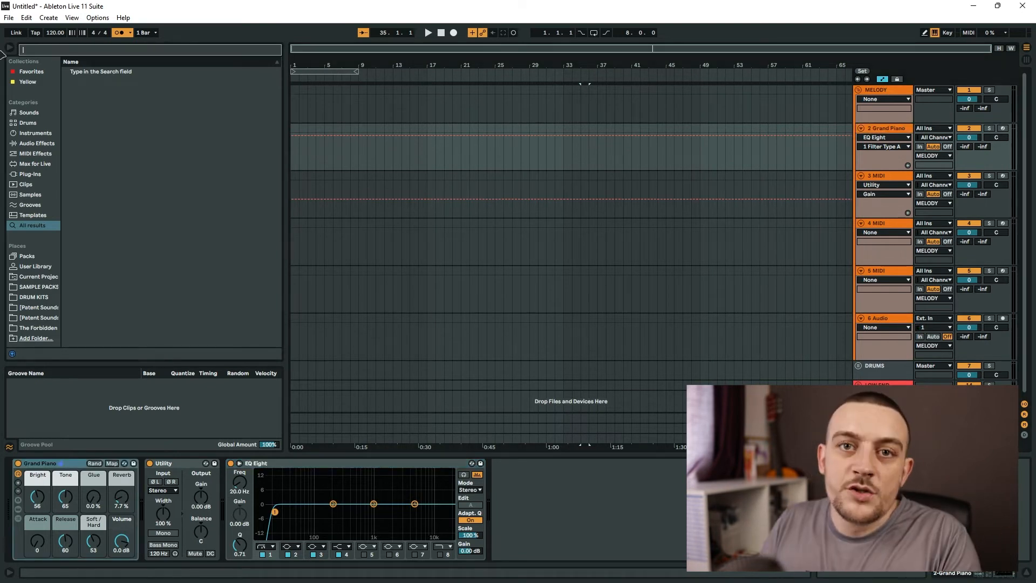
text(arp)
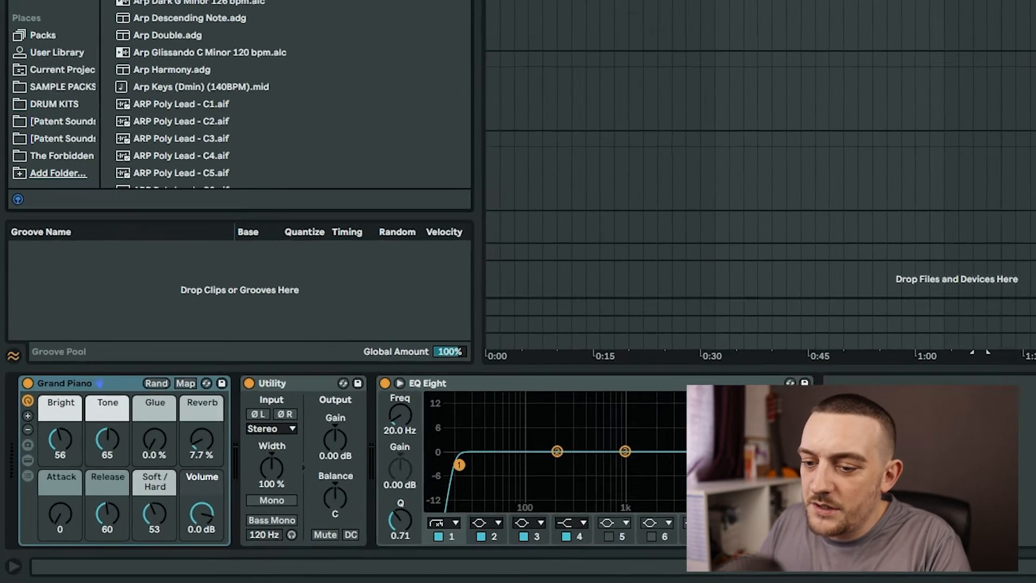
key(Down)
key(Return)
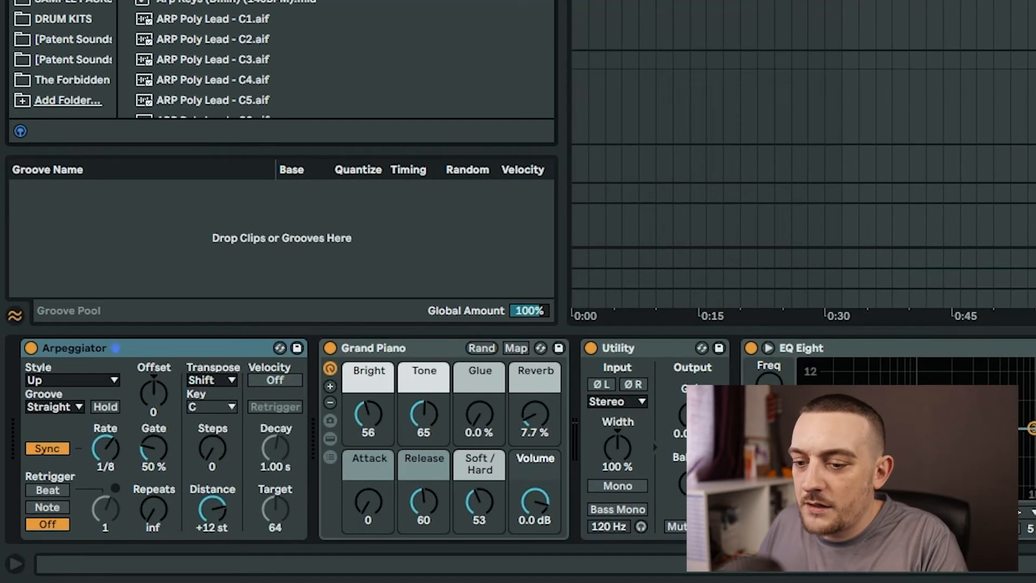
- Search for note, load Note Length after the Arpeggiator, and group both into a MIDI Effect Rack
key(ctrl+f)
text(note)
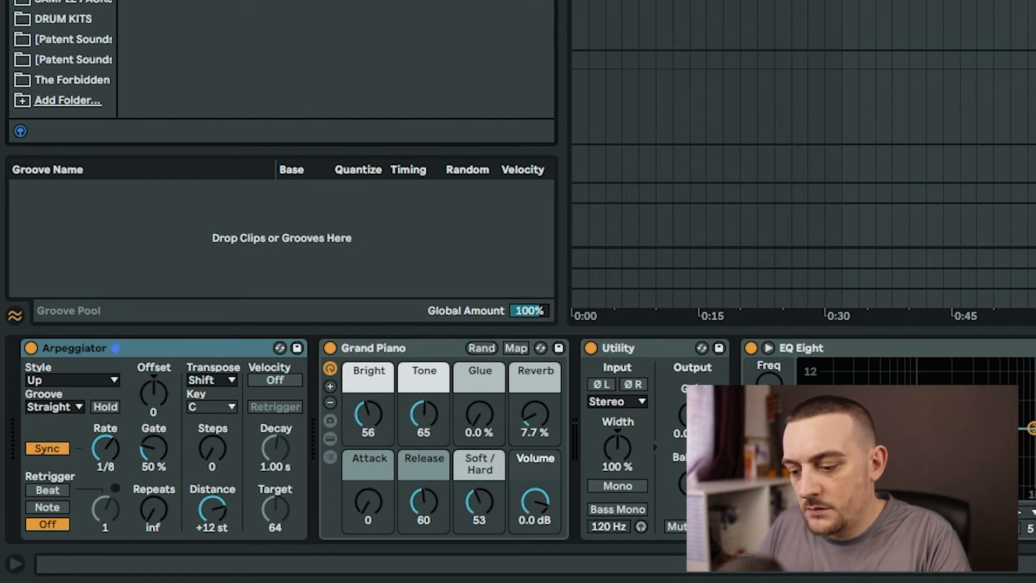
key(Return)
click(394, 348)
shift+click(190, 348)
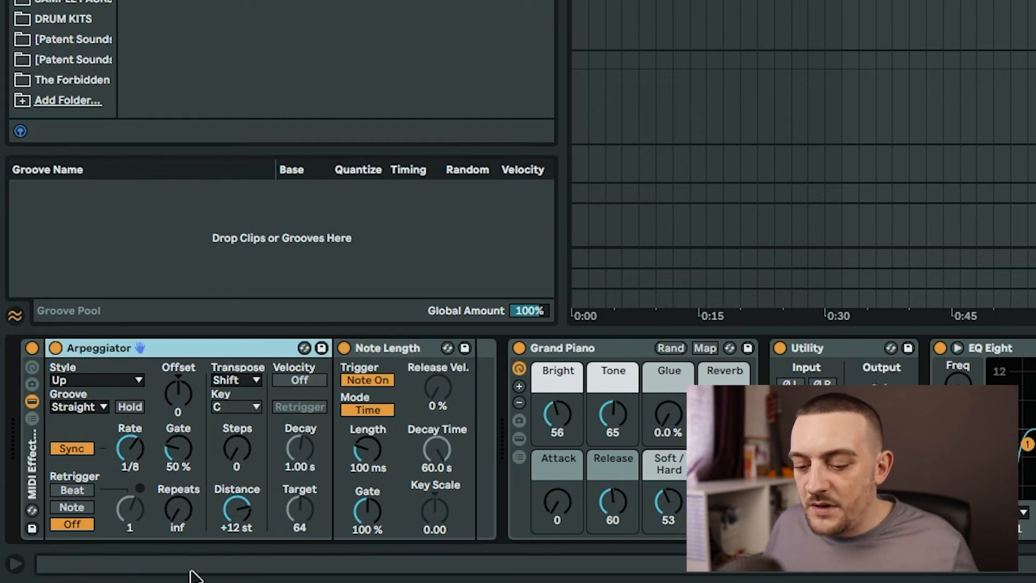
- Set the Arpeggiator's Repeats to 1
click(178, 527)
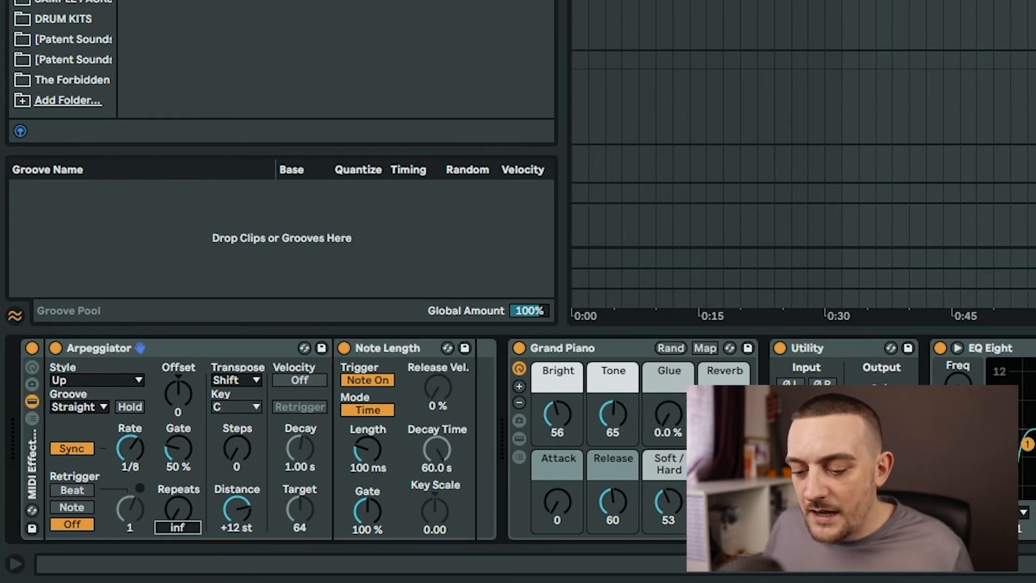
drag(178, 527, 178, 521)
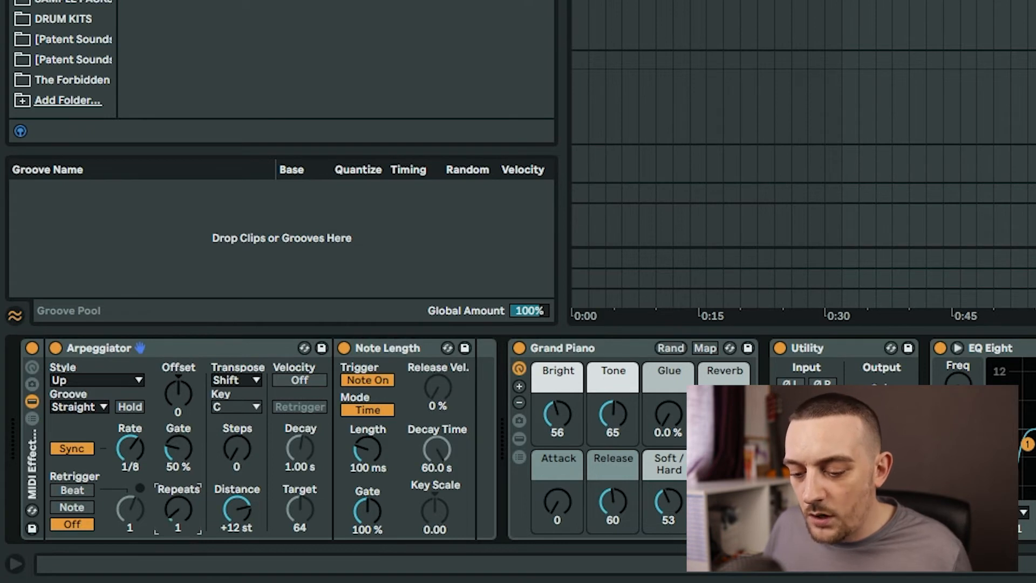
- Map the Arpeggiator's Rate to the rack's first macro and Note Length's Length to the second macro
right_click(130, 452)
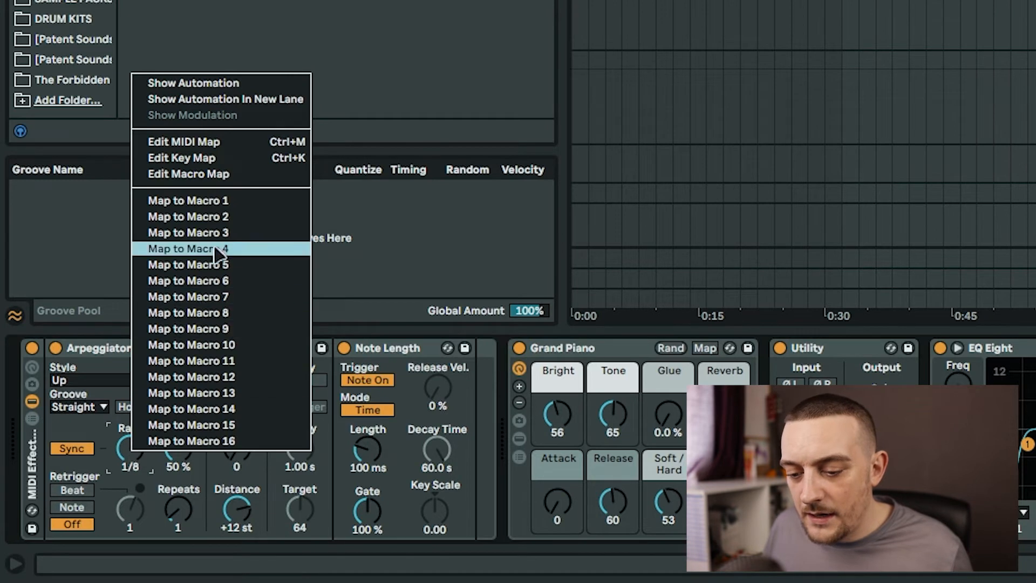
click(226, 201)
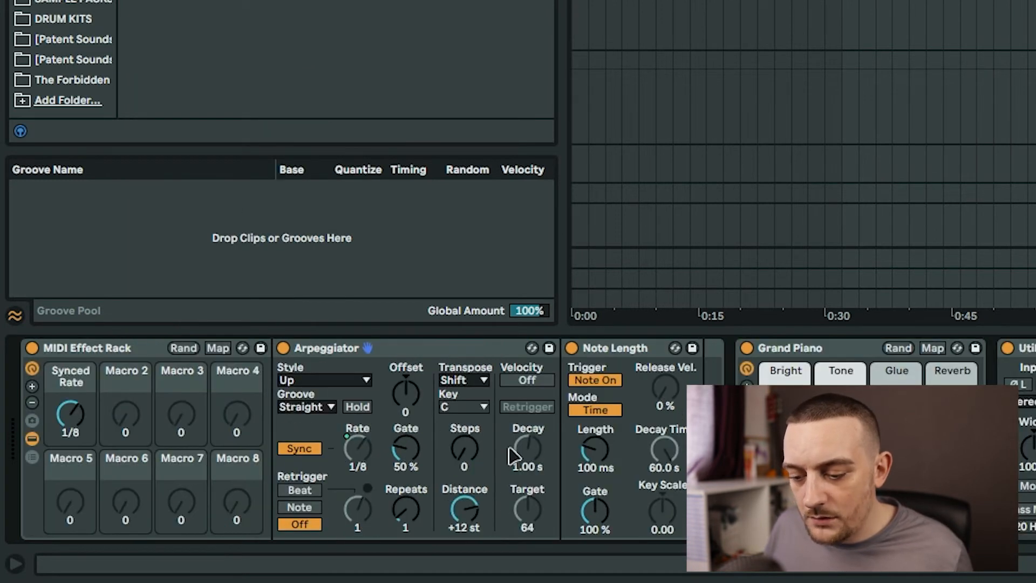
right_click(600, 460)
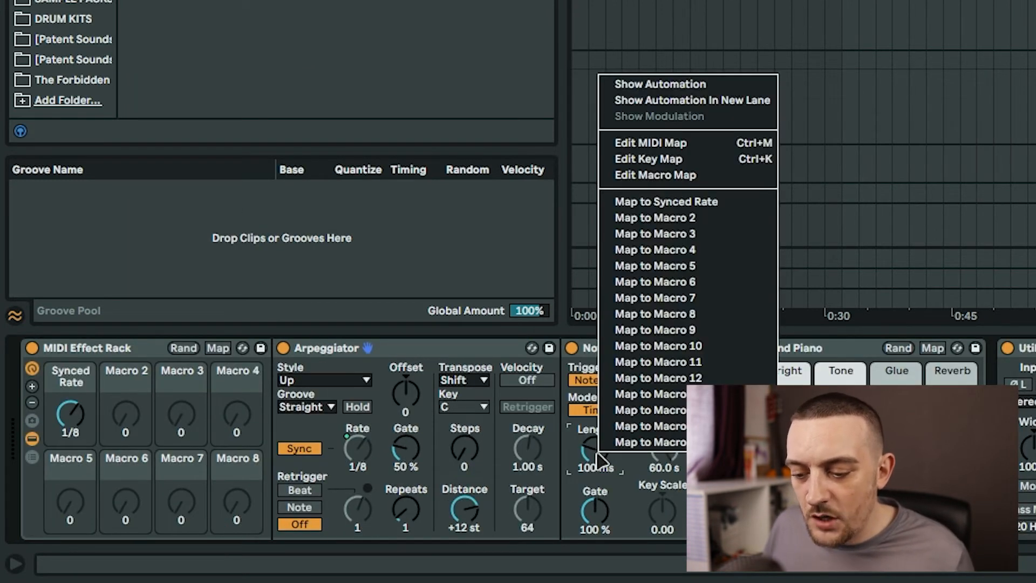
click(684, 221)
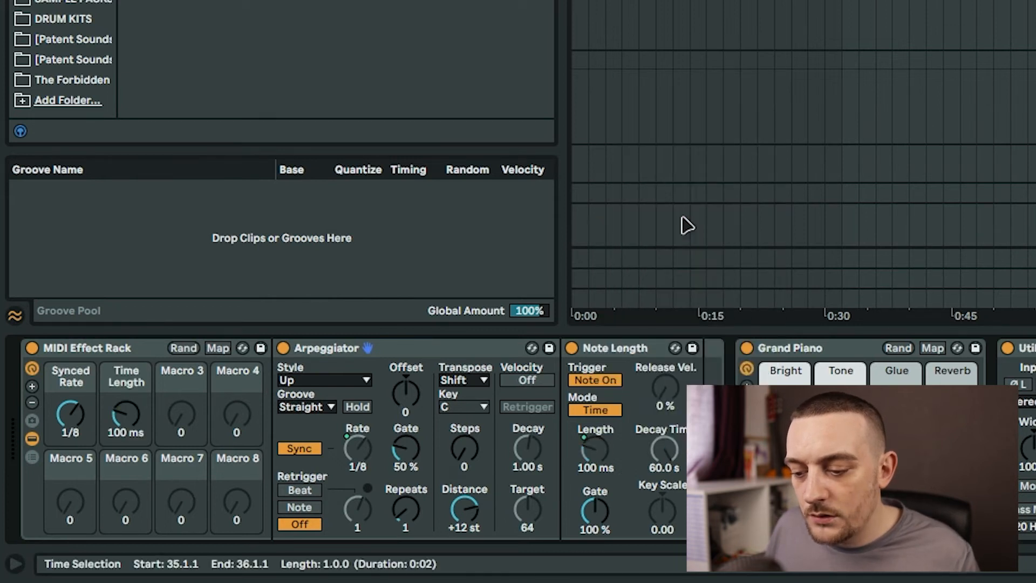
- Reduce the MIDI Effect Rack to show only two macro knobs
click(31, 403)
click(32, 403)
click(32, 403)
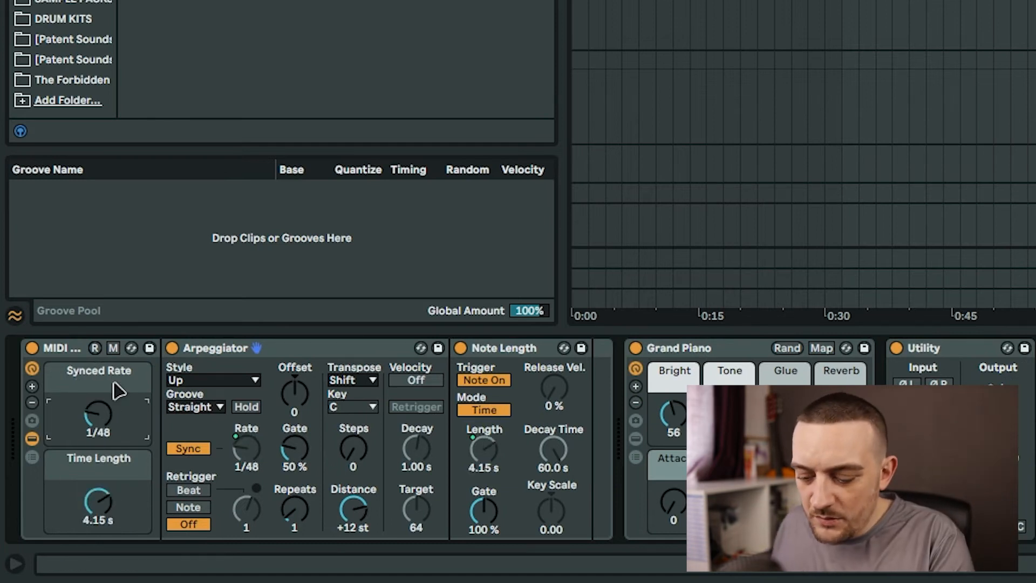
- Rename the two rack macros Speed and Length
click(118, 389)
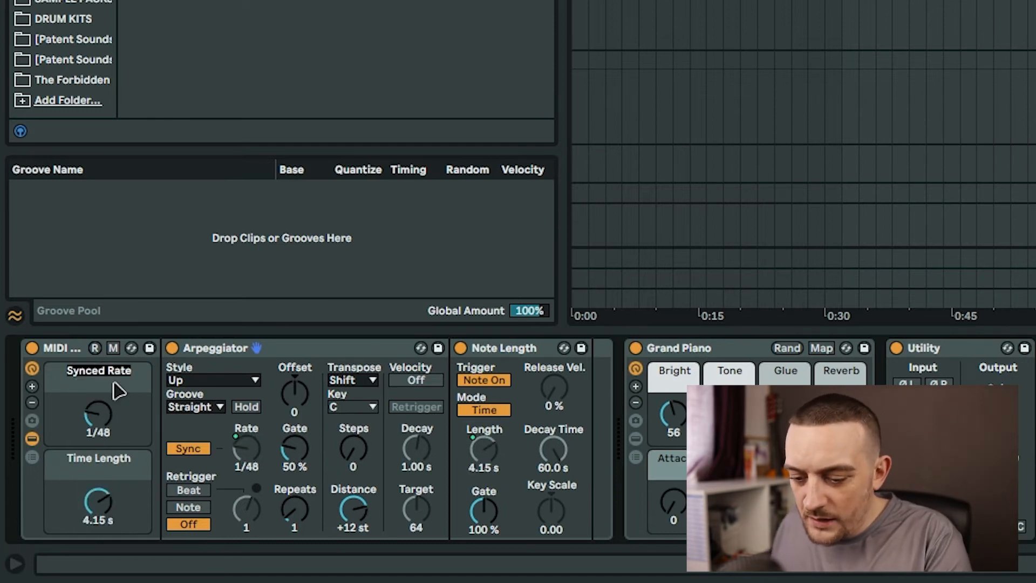
text(Speed)
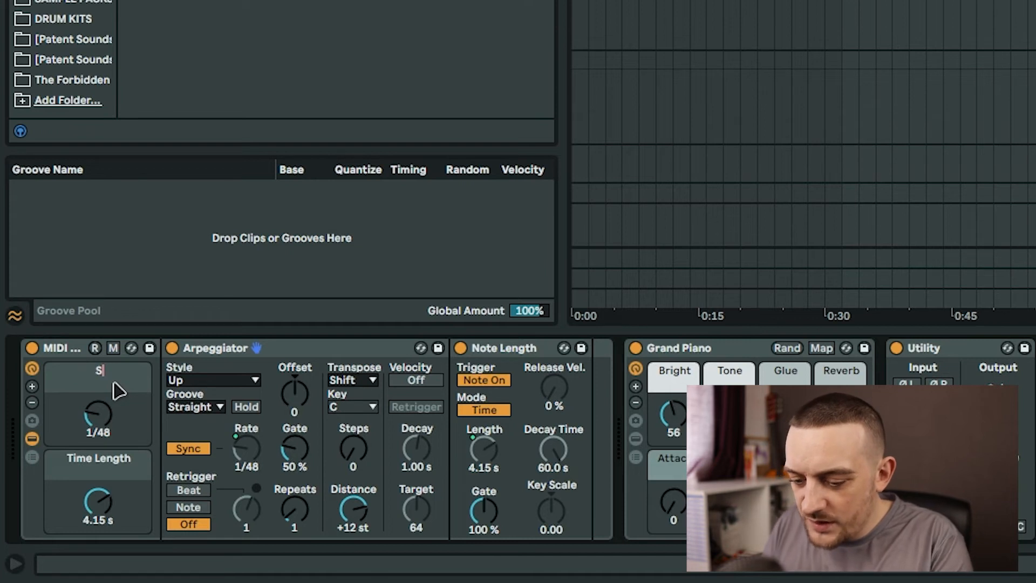
key(Return)
click(85, 467)
key(super+r)
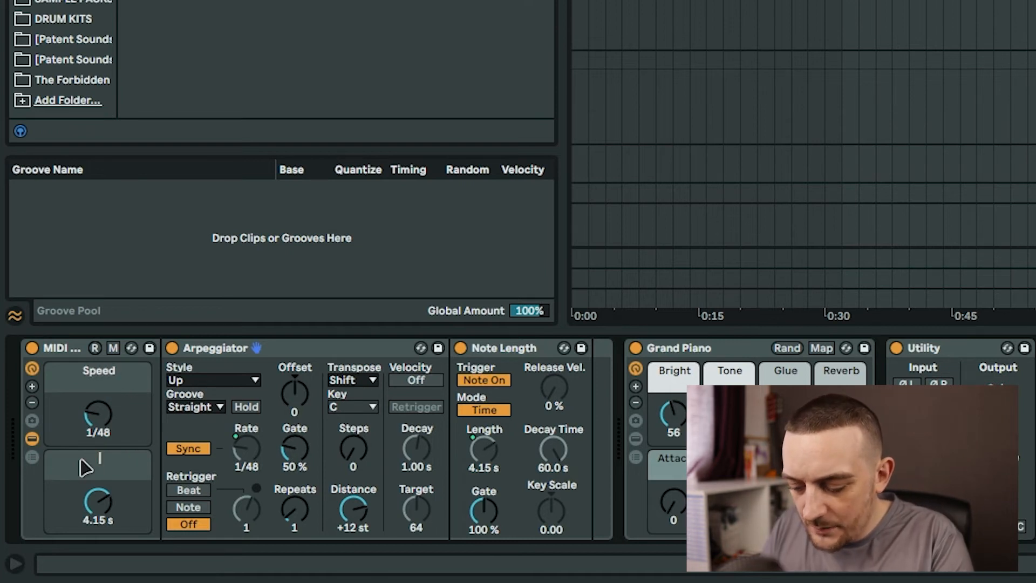
text(Length)
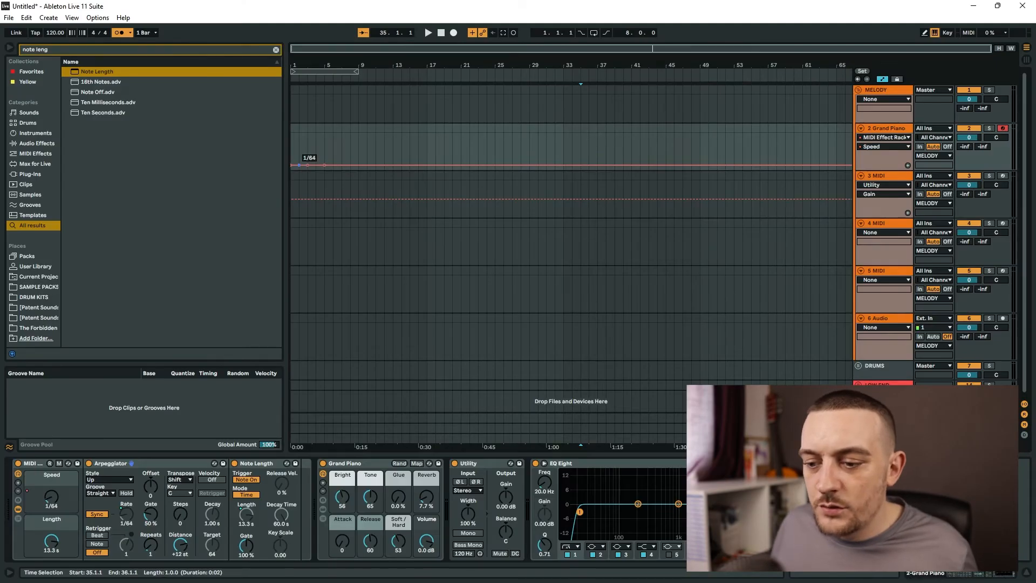
drag(299, 165, 324, 161)
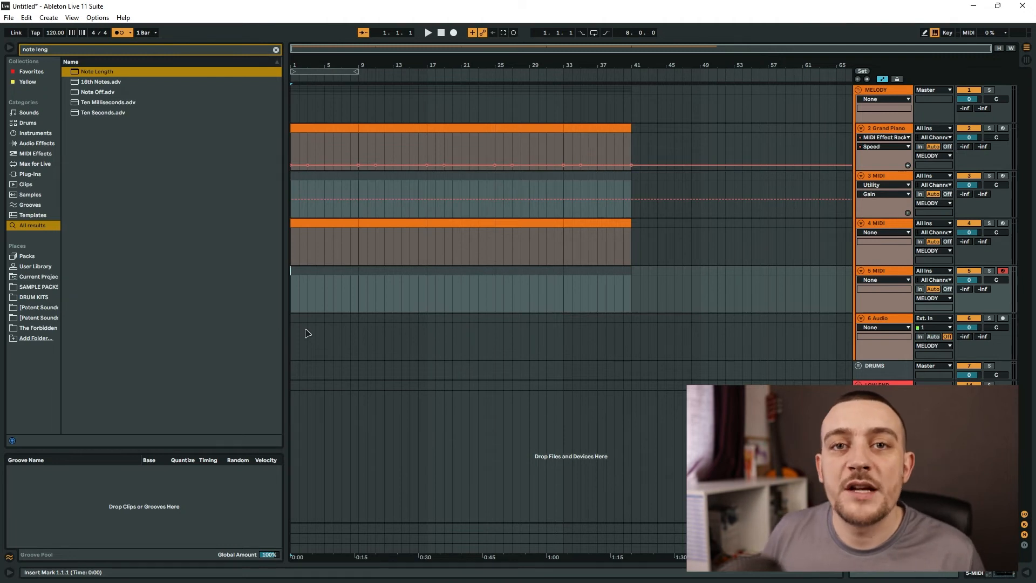
click(333, 72)
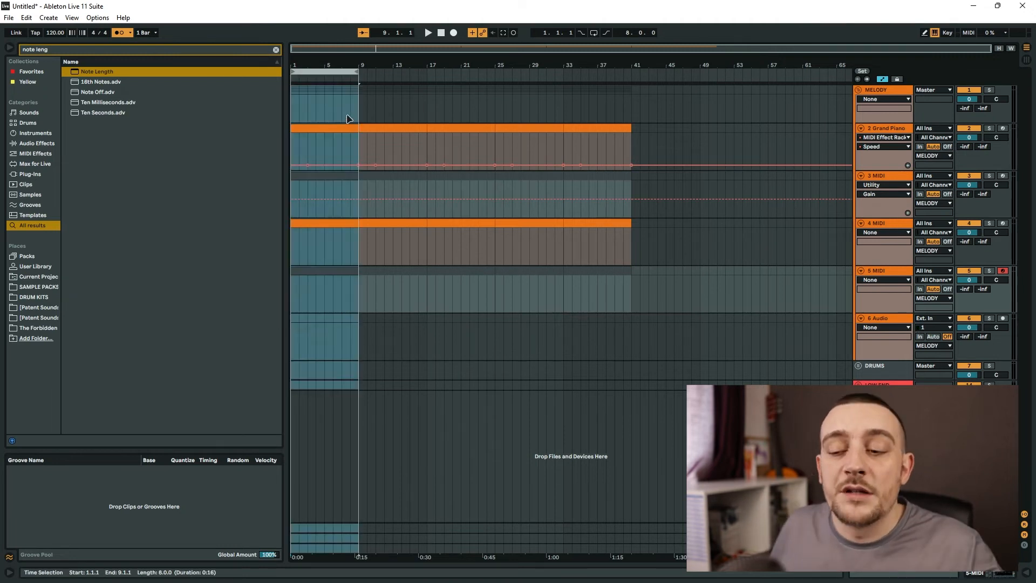
drag(327, 71, 396, 72)
click(359, 340)
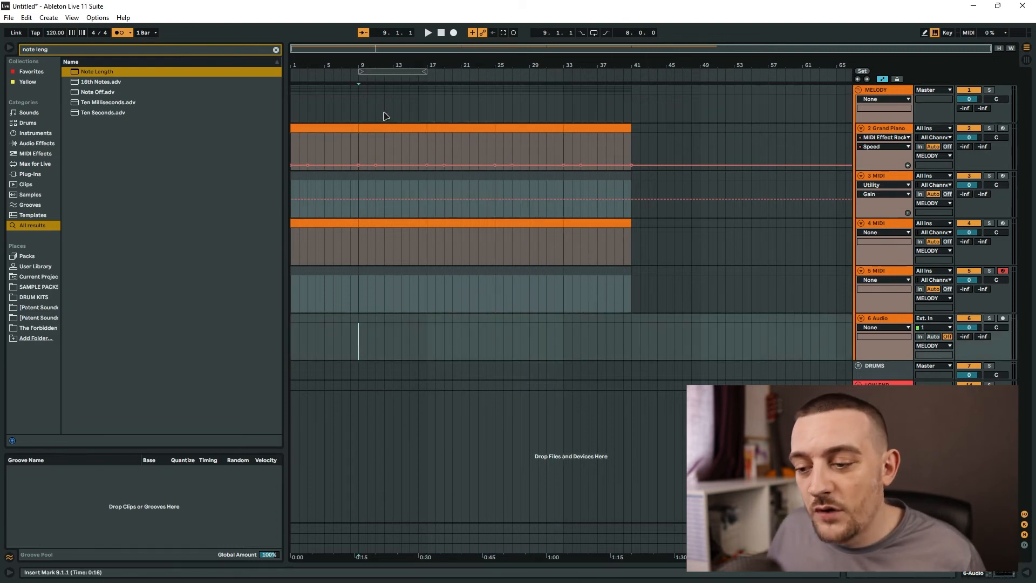
drag(360, 348, 429, 93)
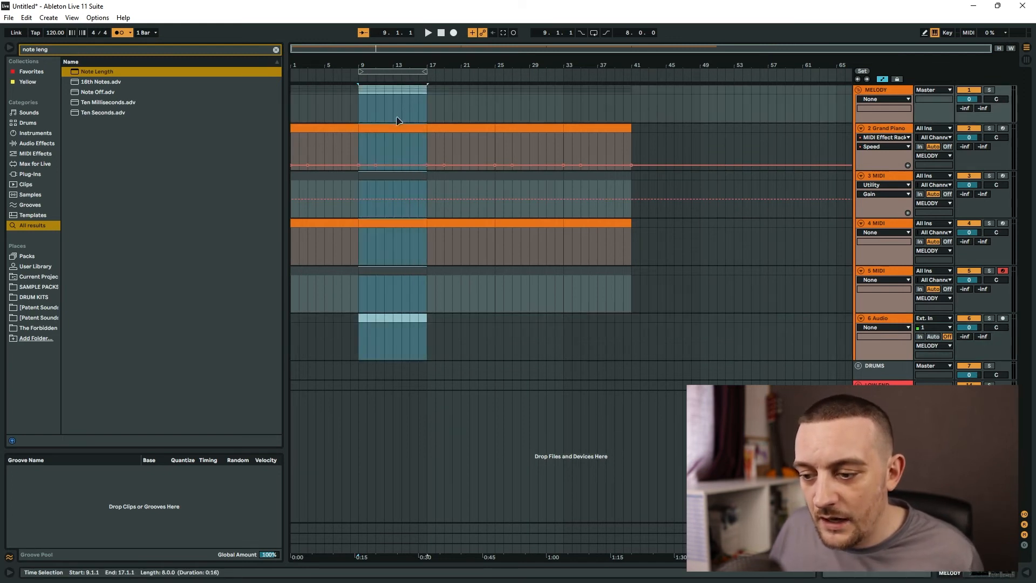
drag(392, 130, 419, 141)
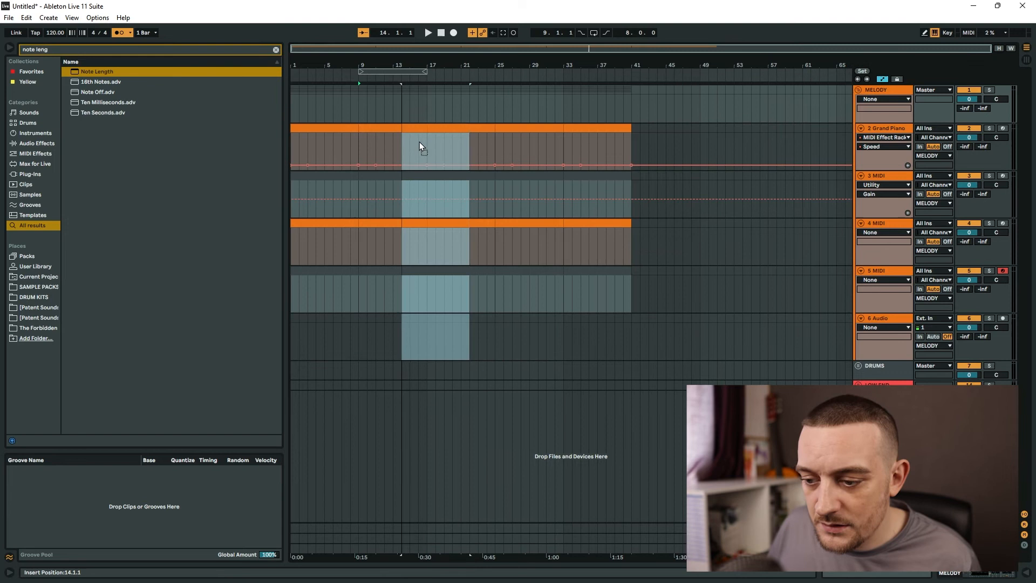
drag(420, 141, 392, 139)
click(478, 341)
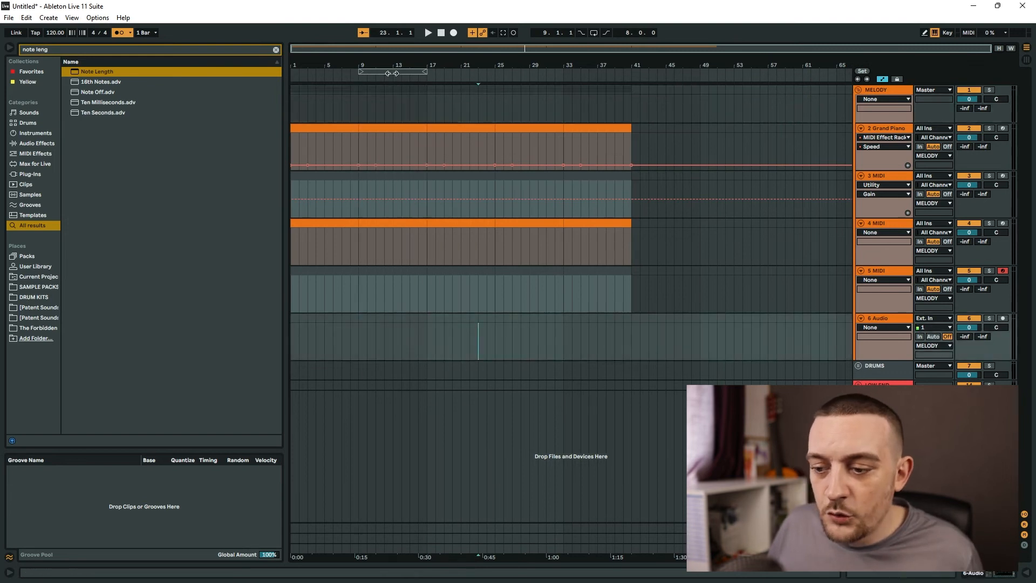
- Select bars 17 to 33 across all arrangement tracks and delete that stretch of time
drag(392, 72, 466, 80)
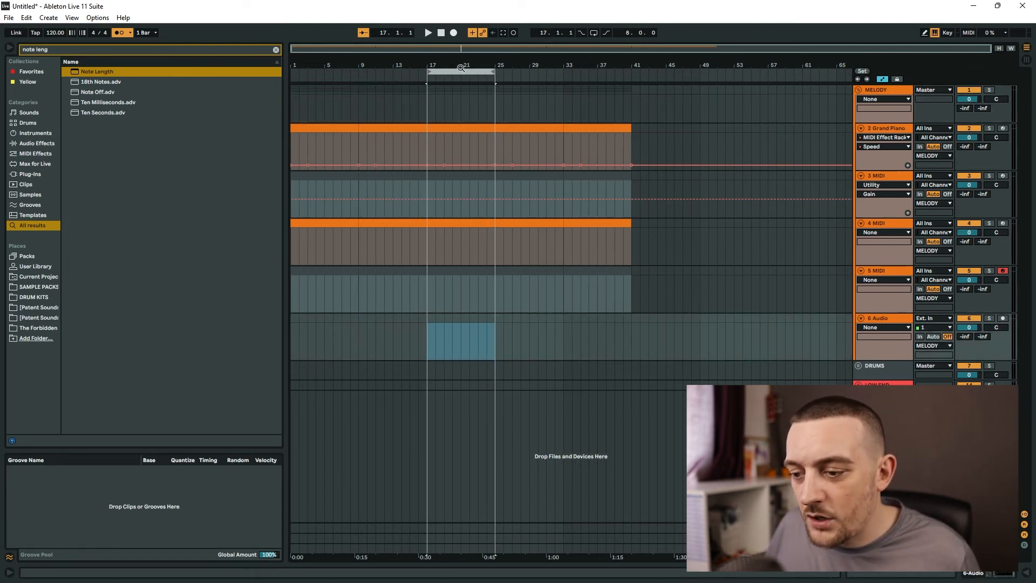
click(461, 72)
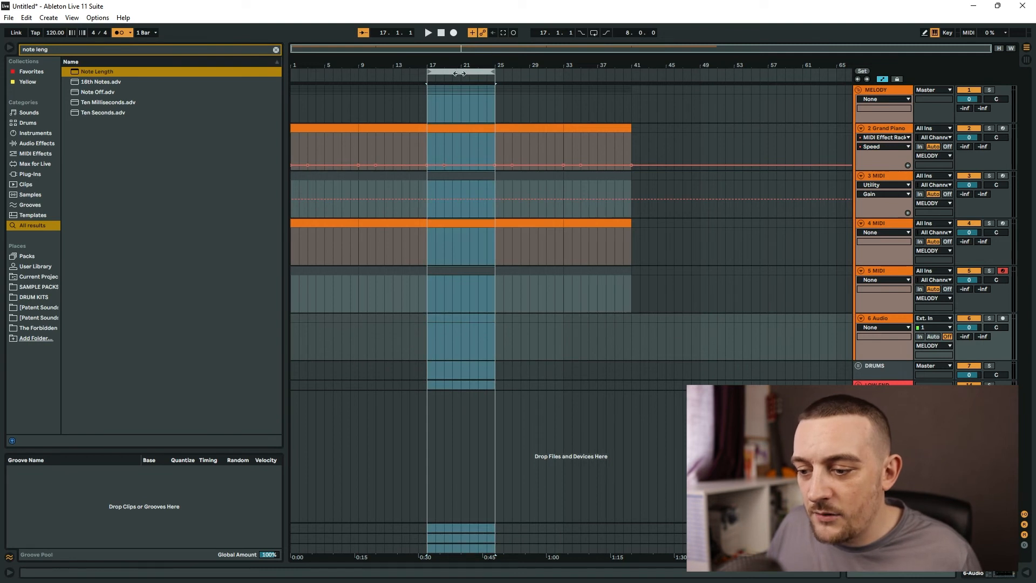
drag(461, 271, 745, 276)
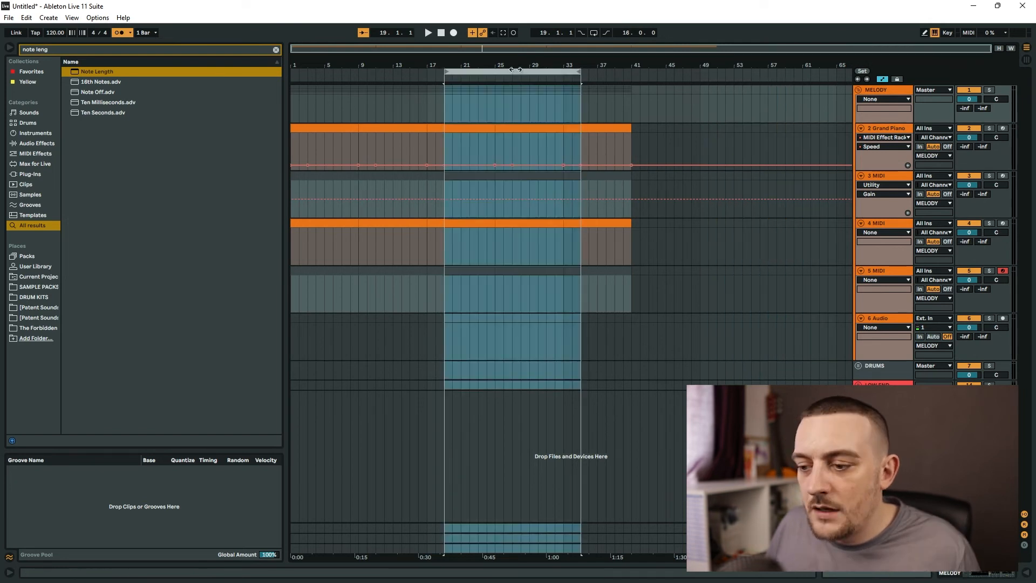
drag(521, 76, 470, 76)
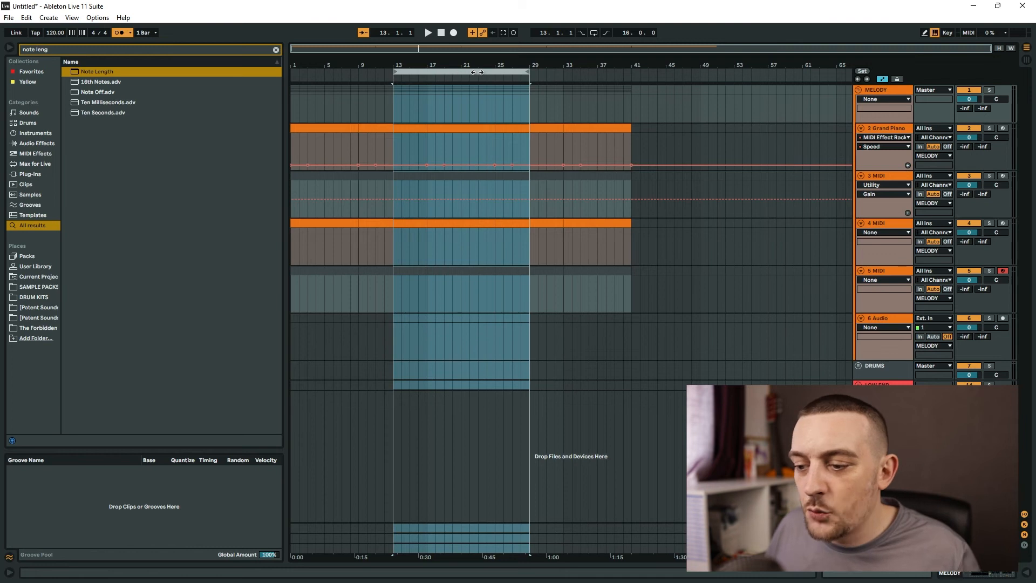
drag(418, 74, 497, 73)
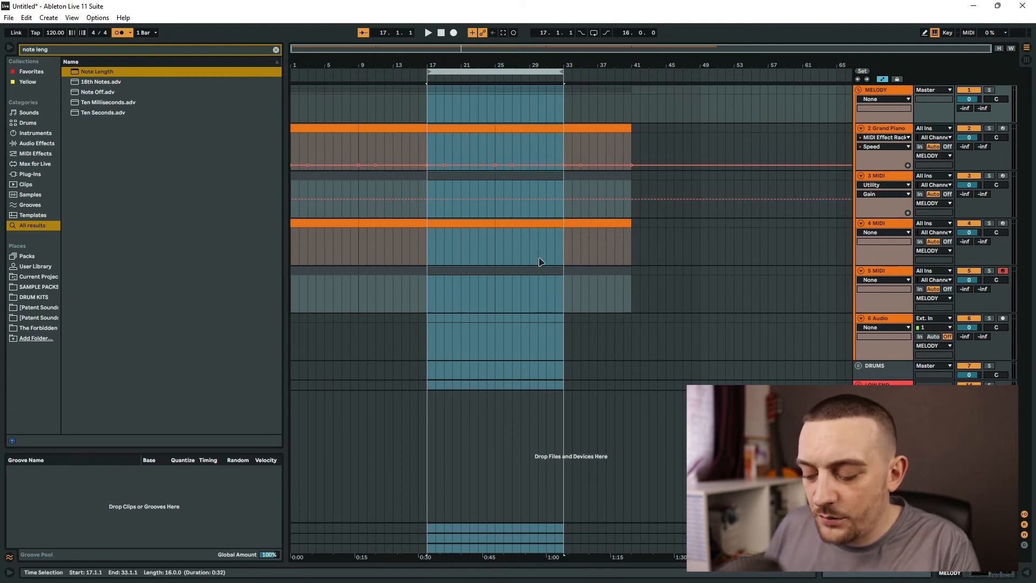
key(ctrl+shift+Delete)
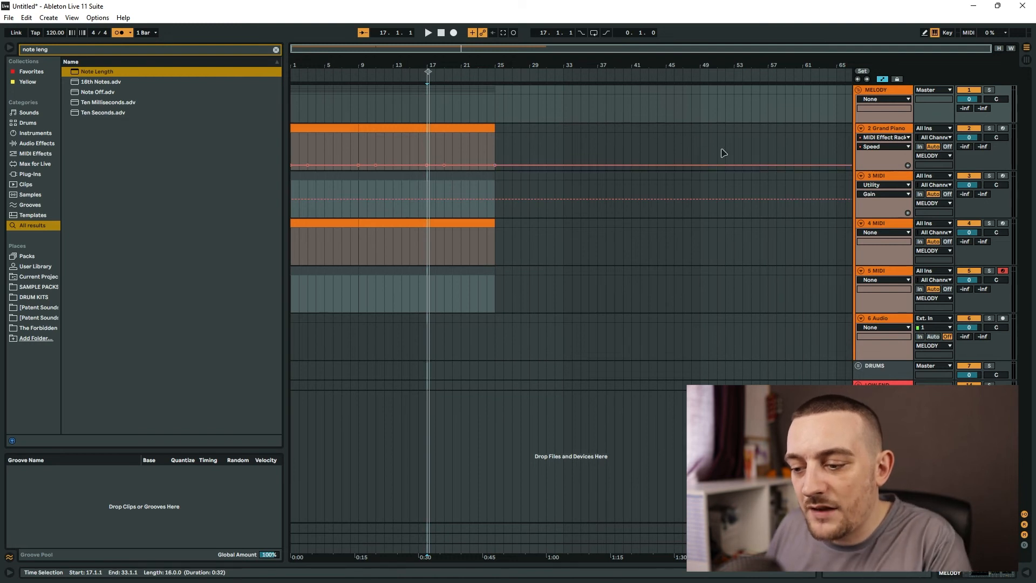
- Move the 3 MIDI clip section at bar 17 onto the 4 MIDI track and assign the track colour to its clips
click(473, 185)
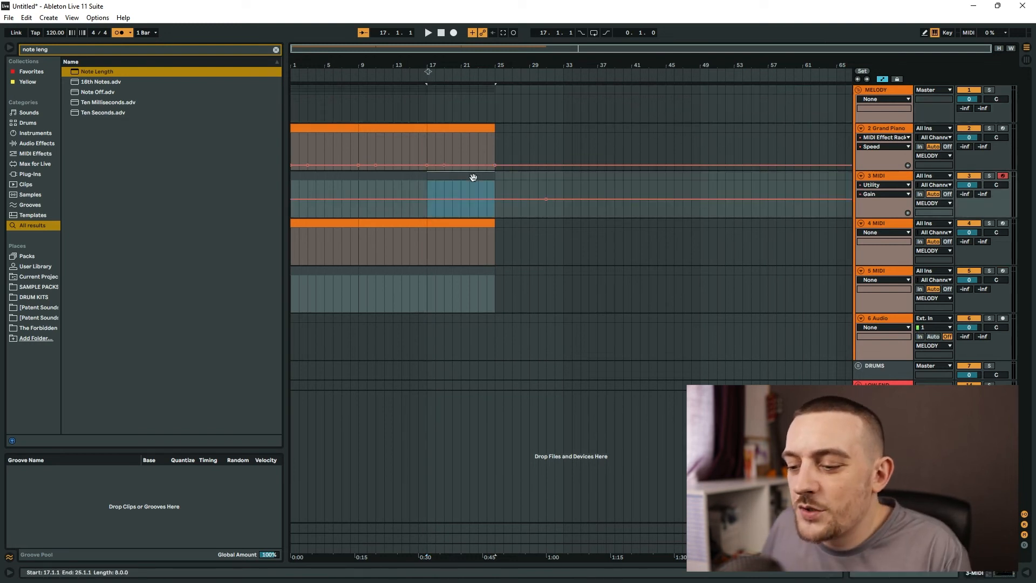
drag(477, 181, 414, 238)
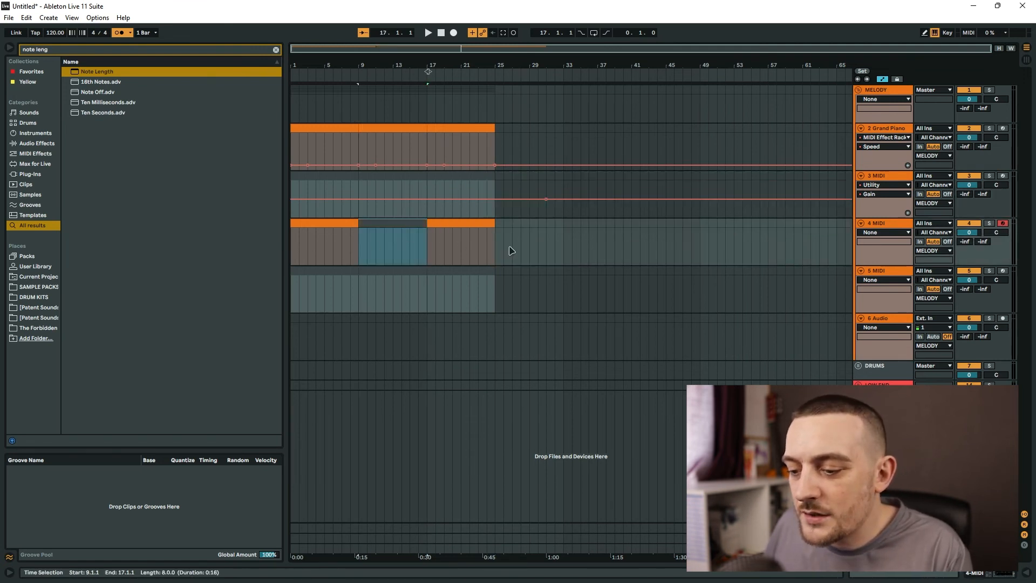
click(458, 223)
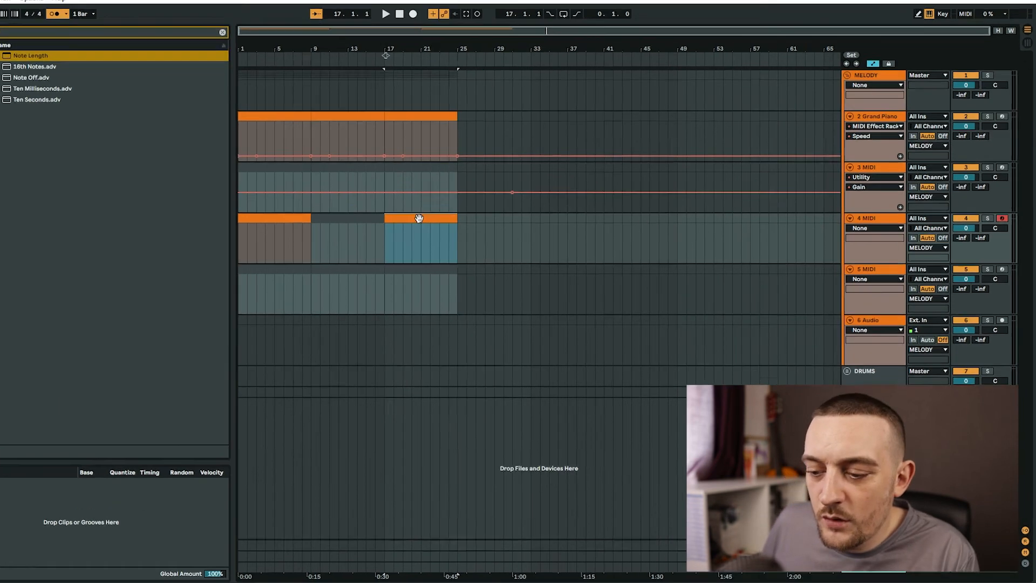
right_click(881, 219)
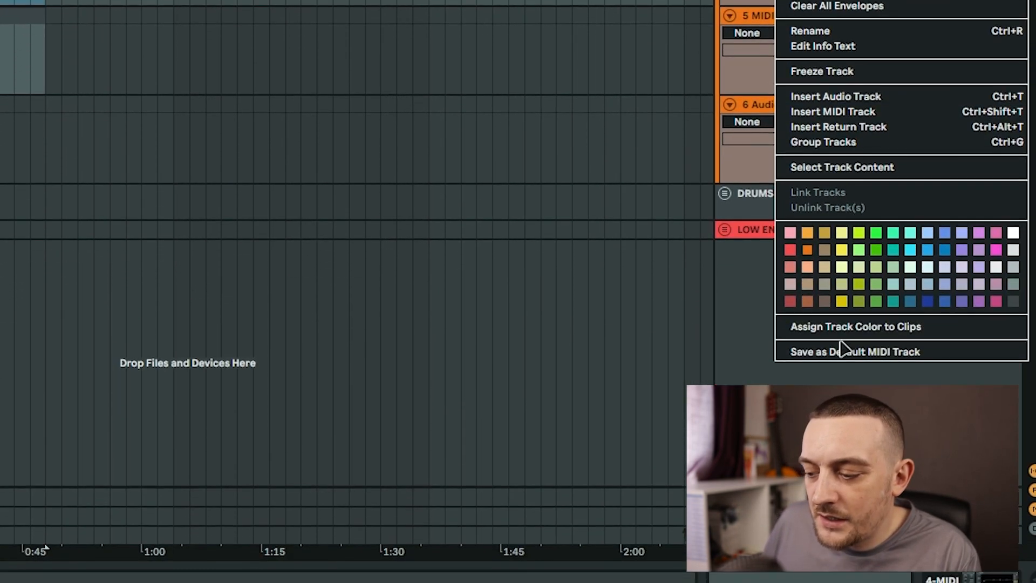
click(874, 327)
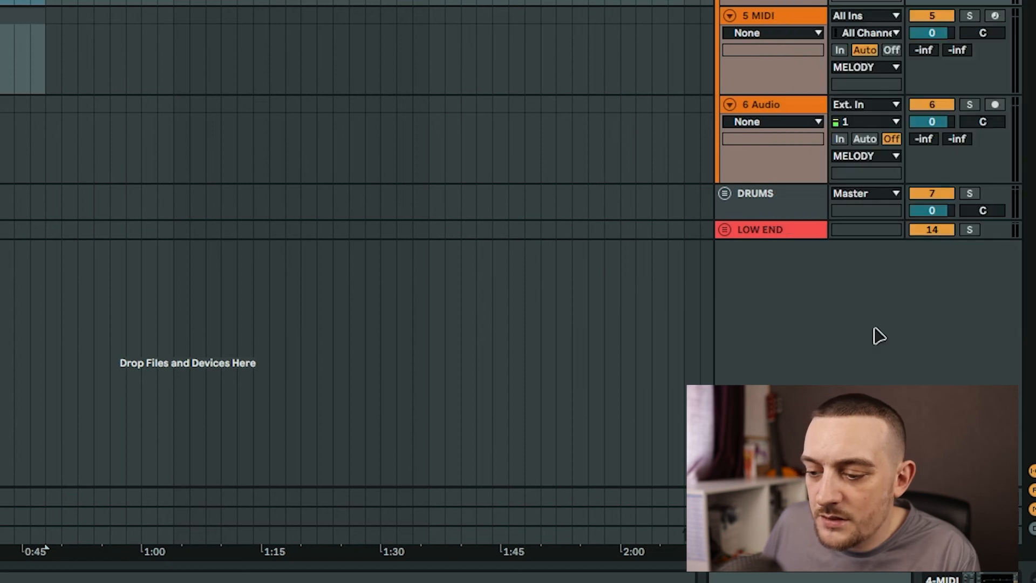